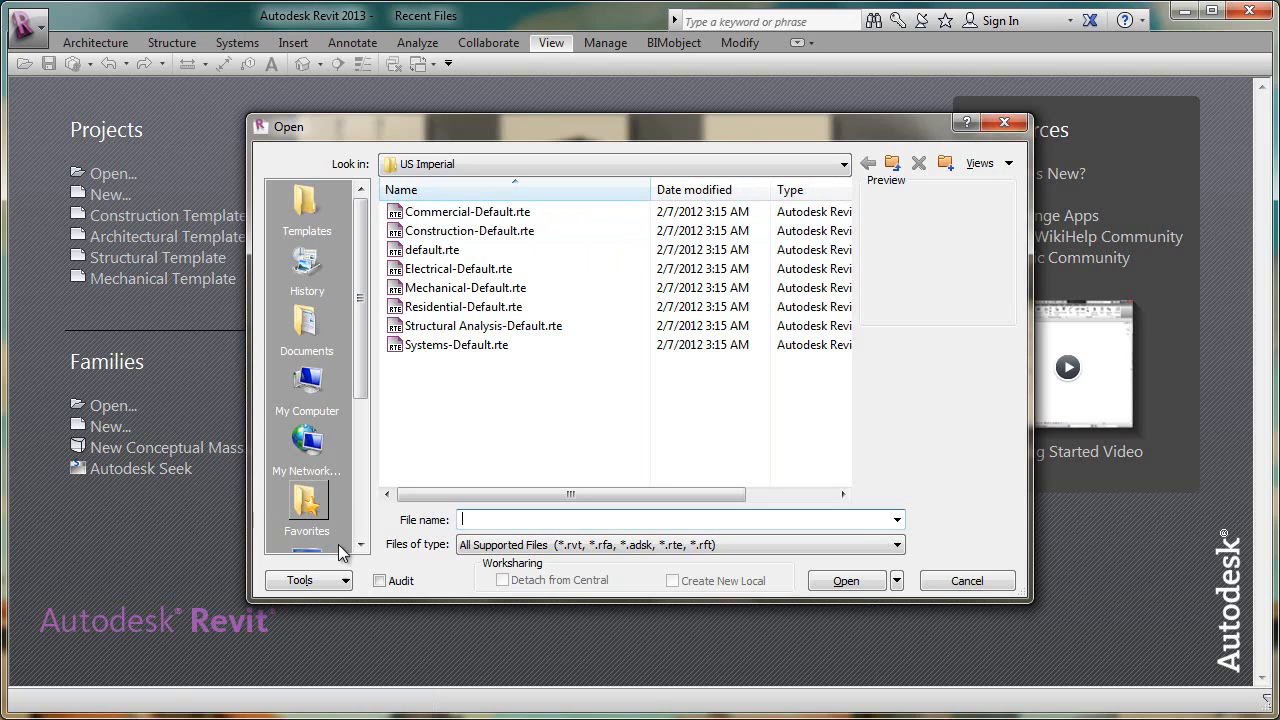
- Browse the Templates folder's regional subfolders, check the options for adding folders to places or favorites, and dismiss the Open dialog
click(500, 164)
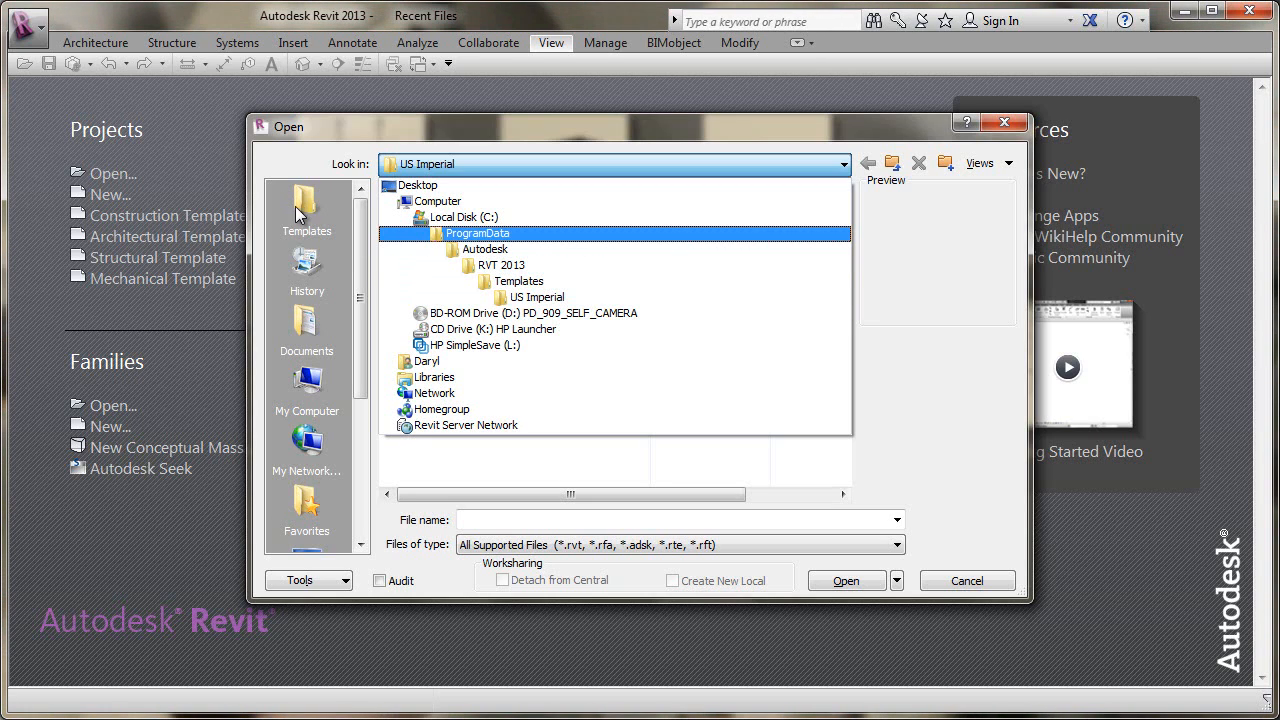
click(512, 281)
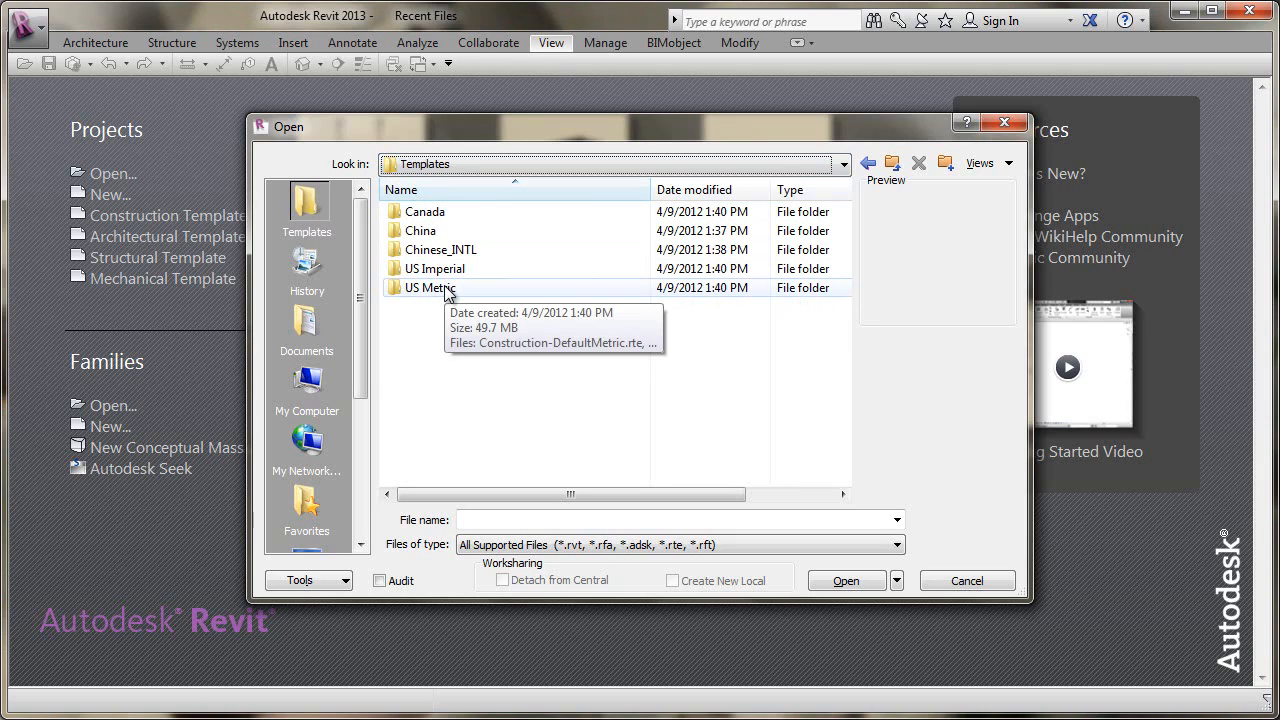
click(343, 581)
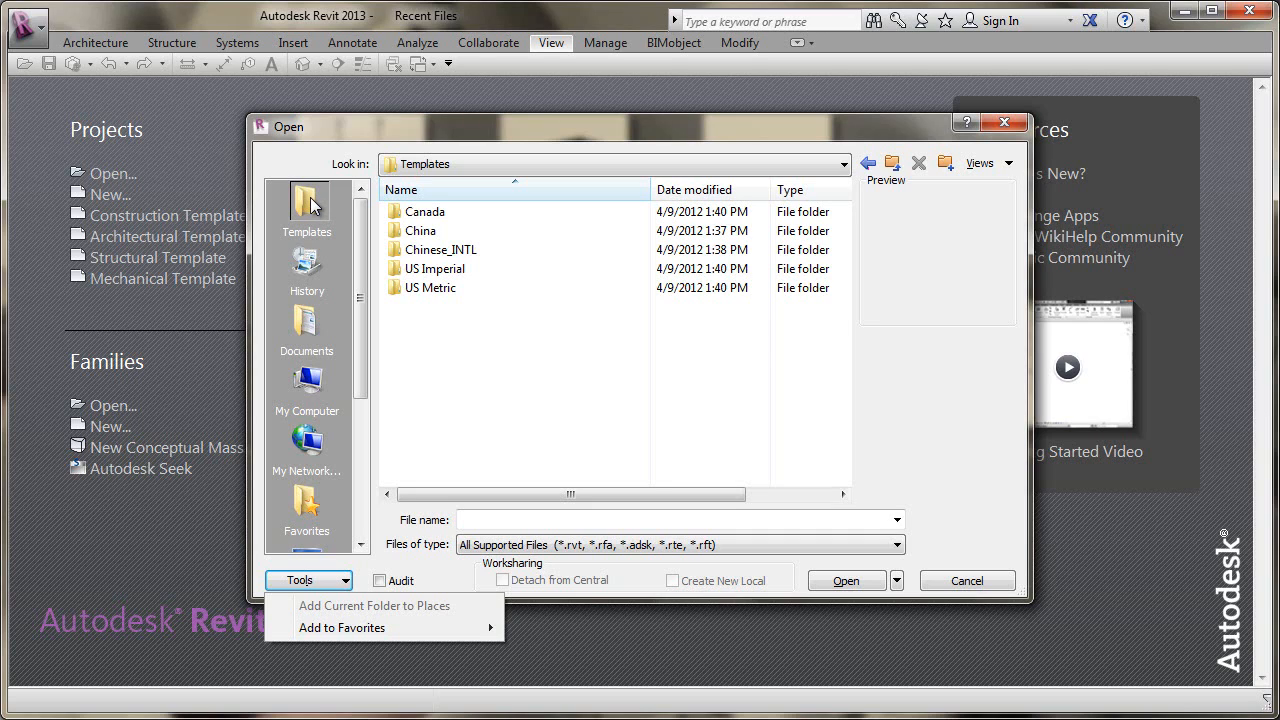
click(968, 581)
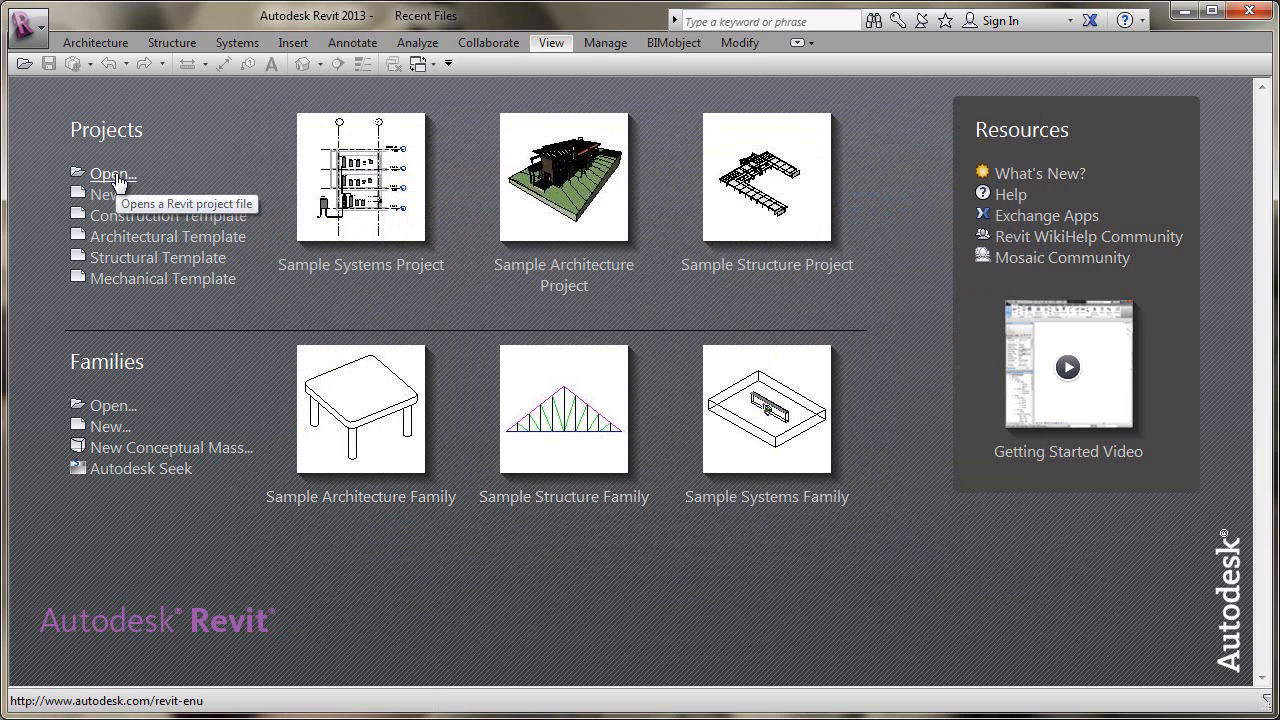
- Bring up the Open dialog again to review the US Imperial template files, and cancel it
click(28, 28)
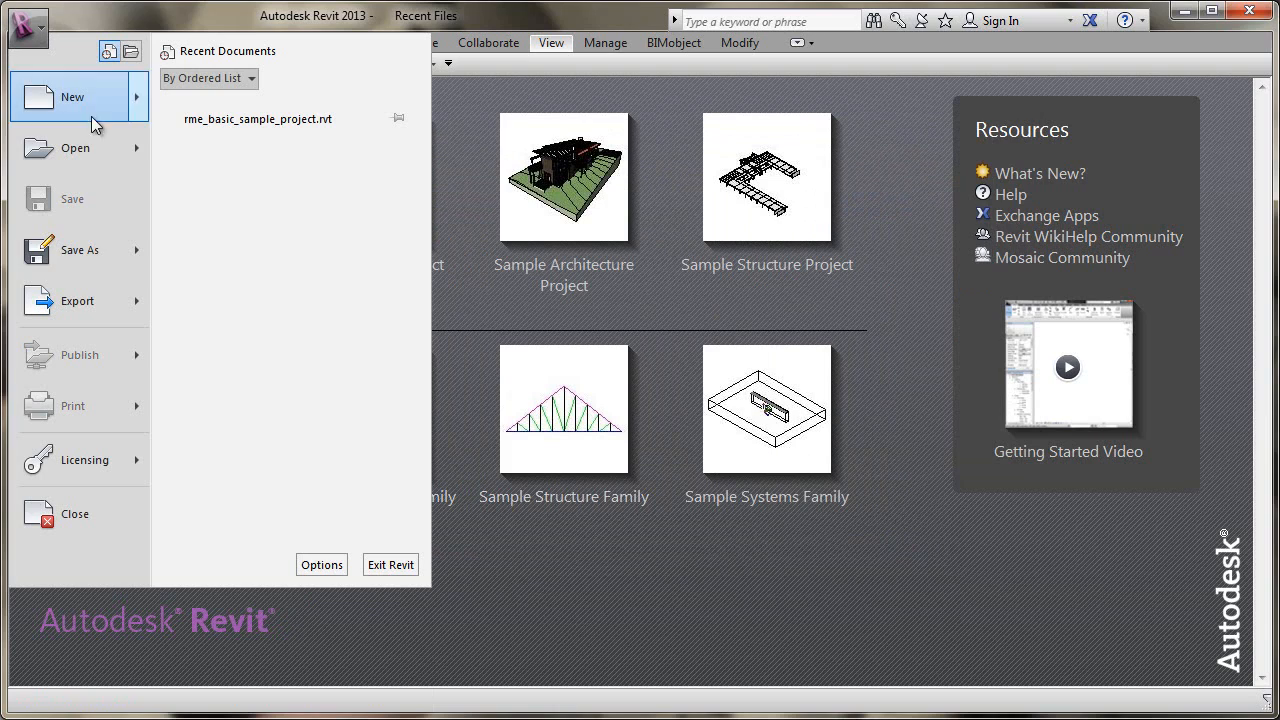
mouse_move(90, 147)
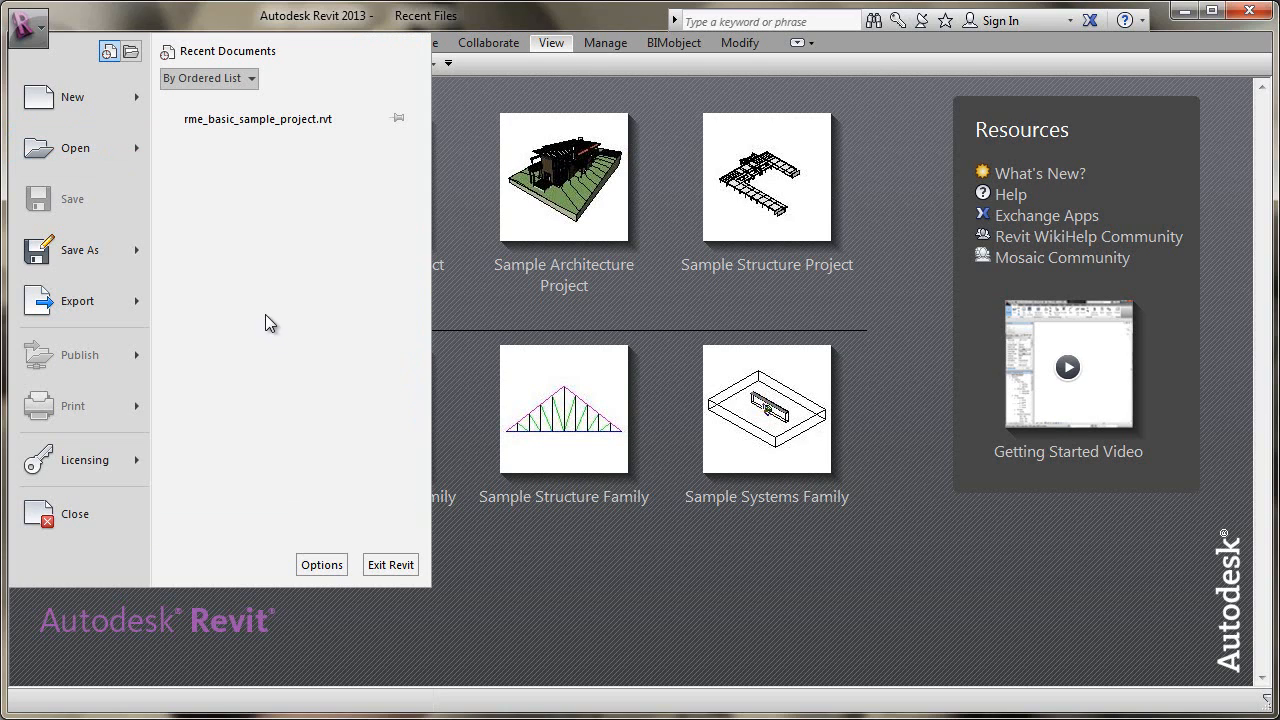
click(75, 148)
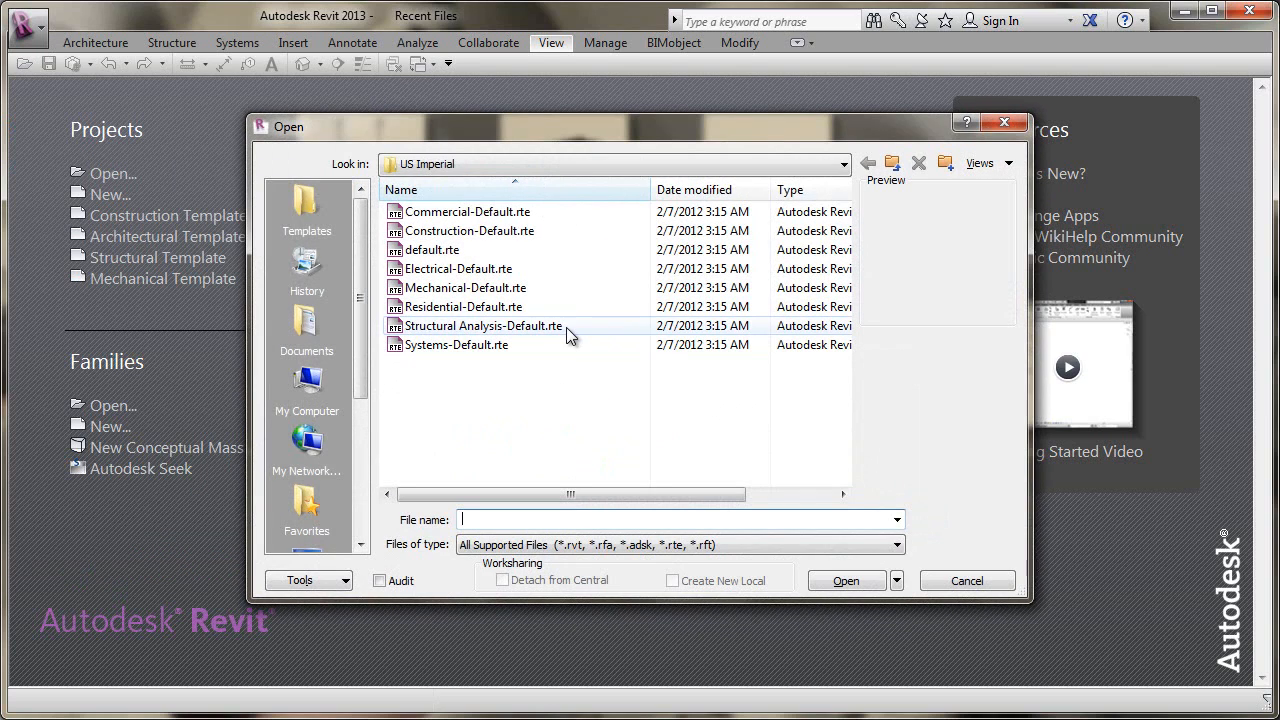
click(966, 581)
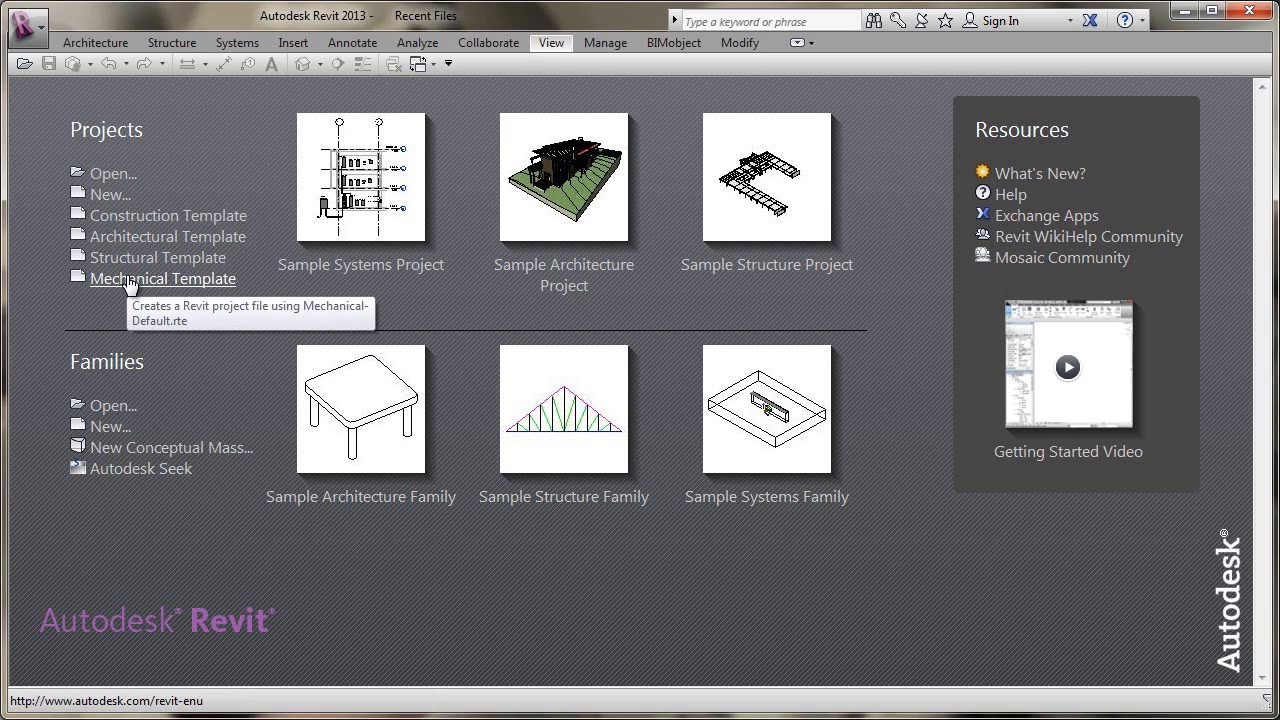
- Review the template choices offered for a new project and the US Imperial template files, and cancel without creating a project
click(110, 194)
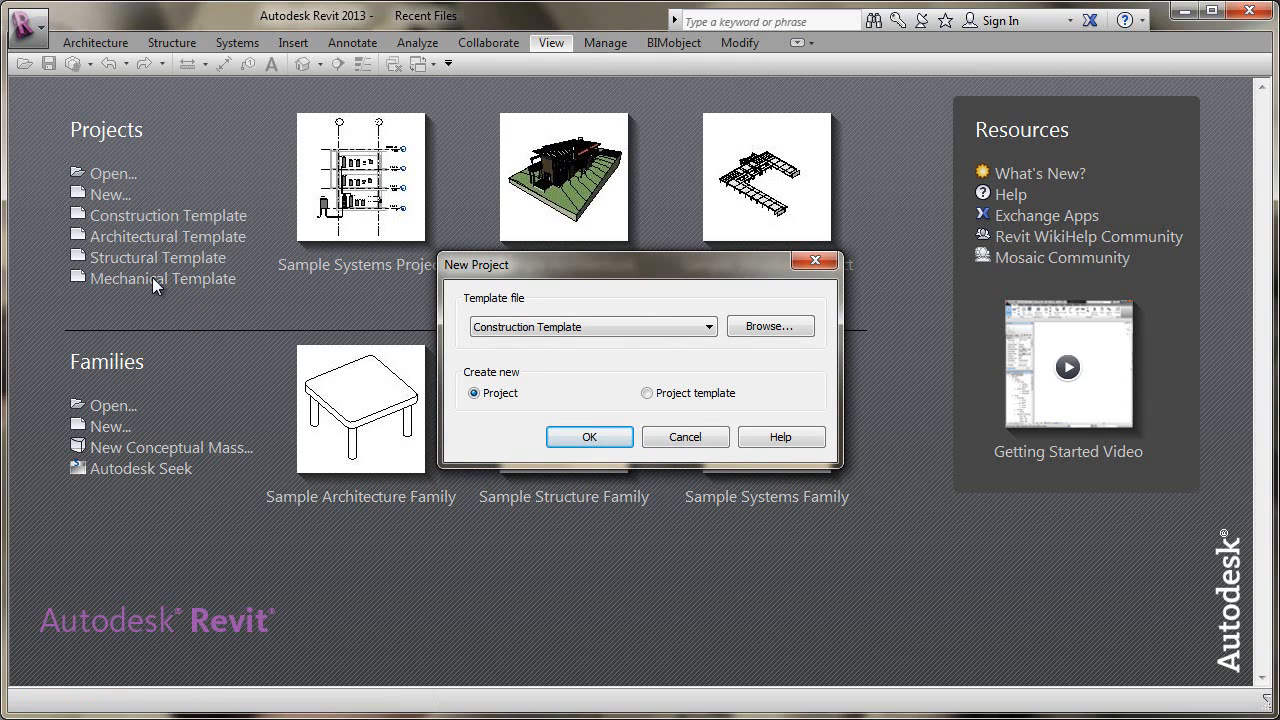
click(617, 326)
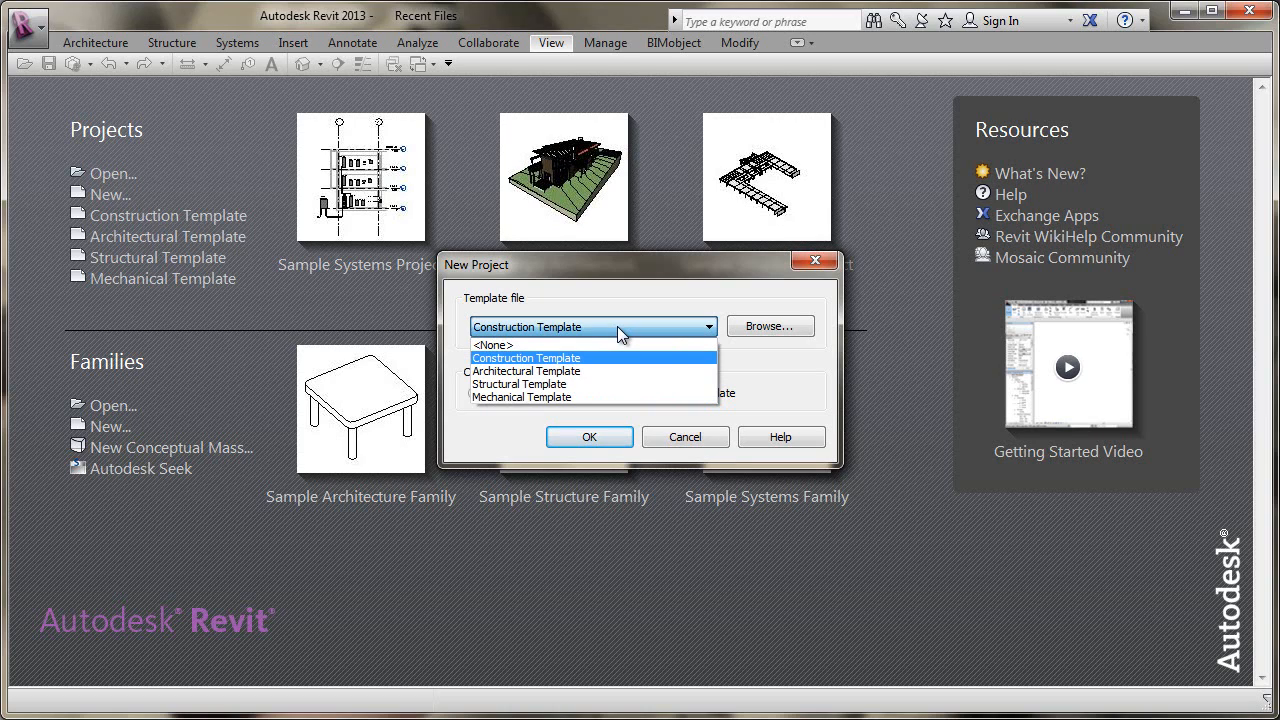
click(805, 331)
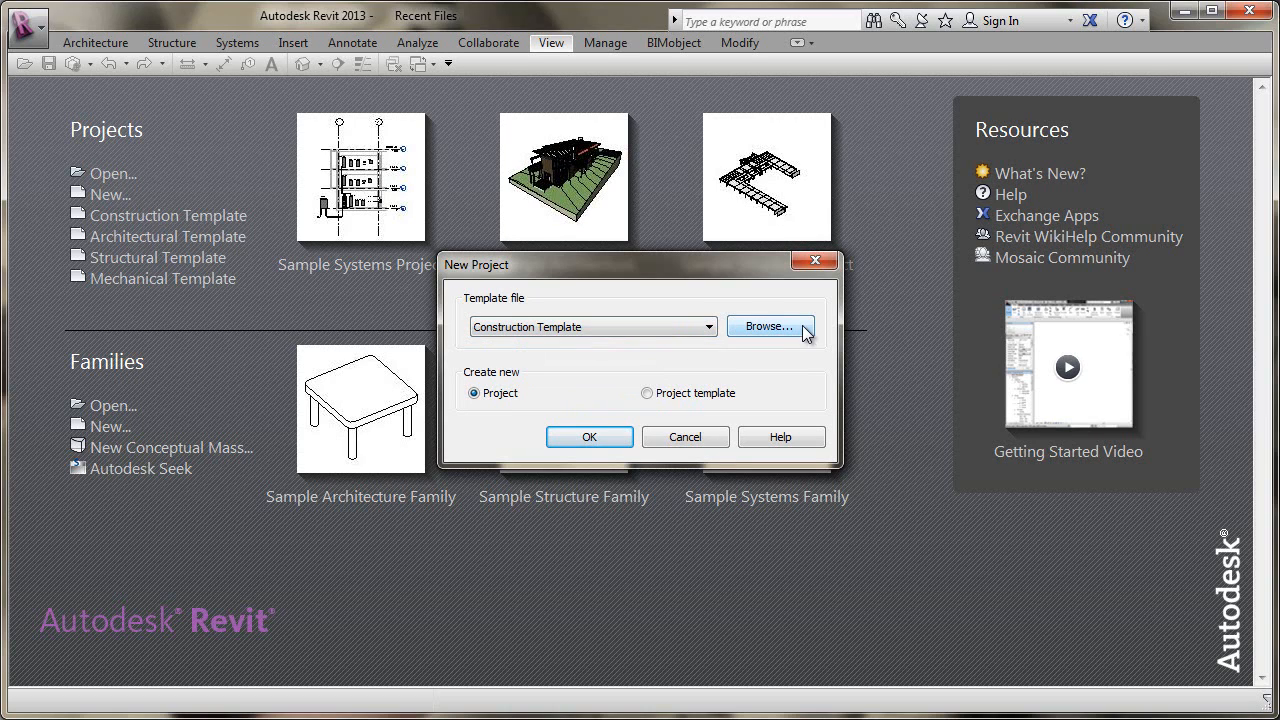
click(770, 327)
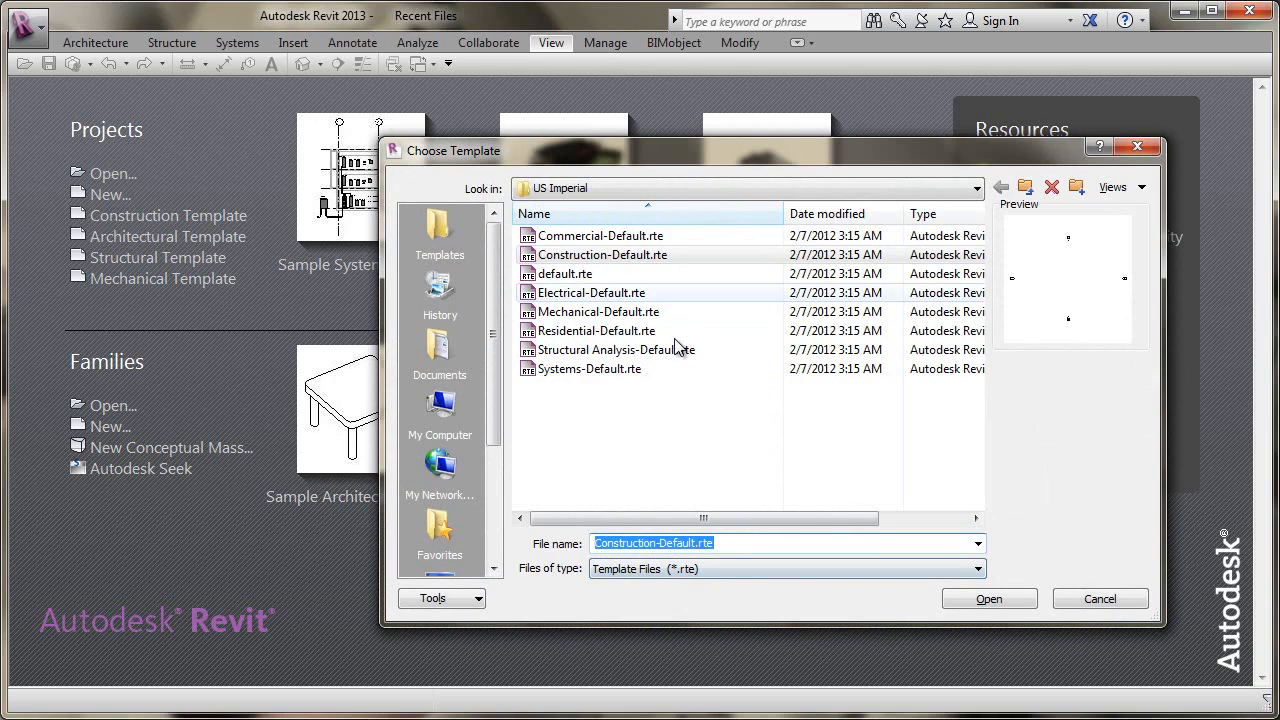
click(1100, 599)
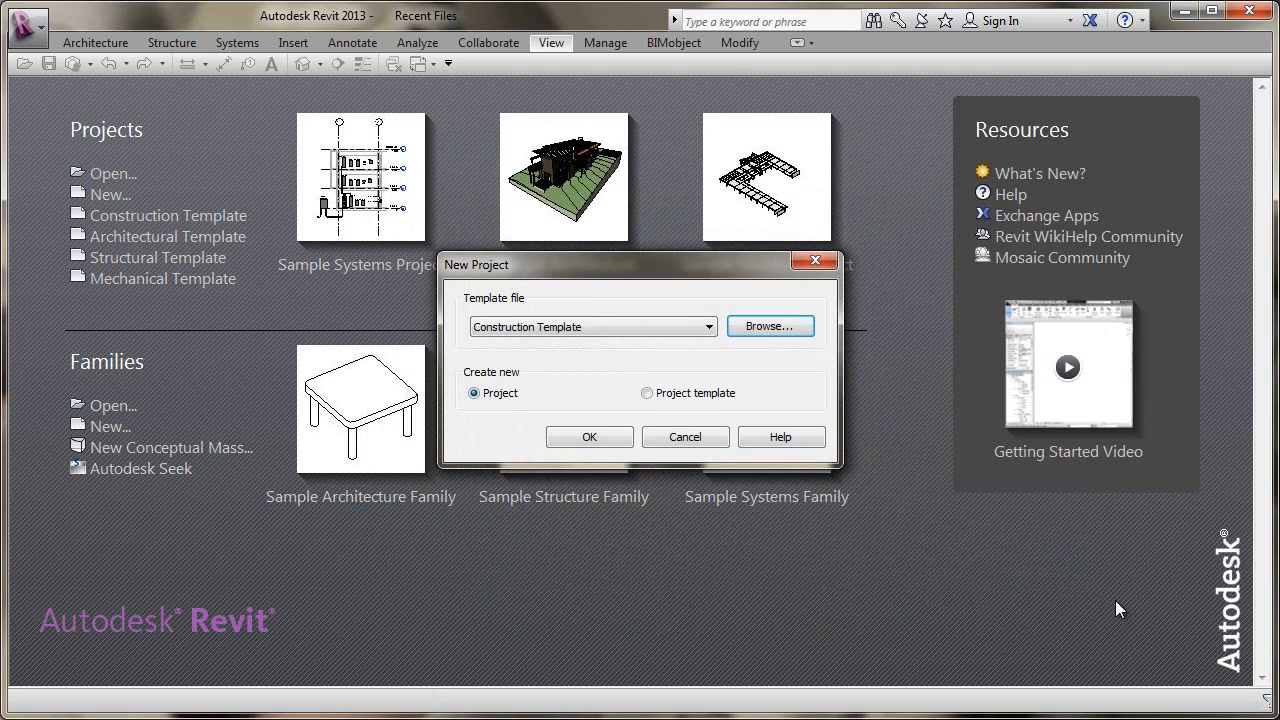
click(686, 437)
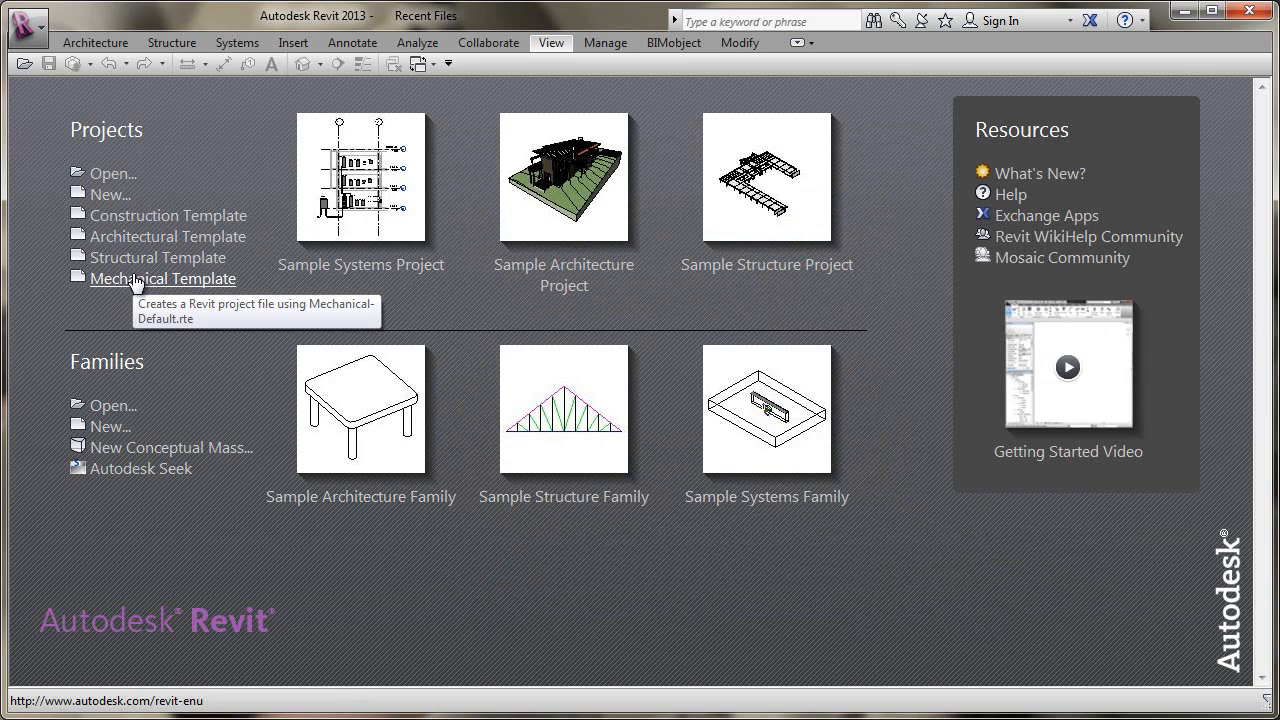
- Open the File Locations options and widen the Name column of the project template list to fit the full names
click(42, 35)
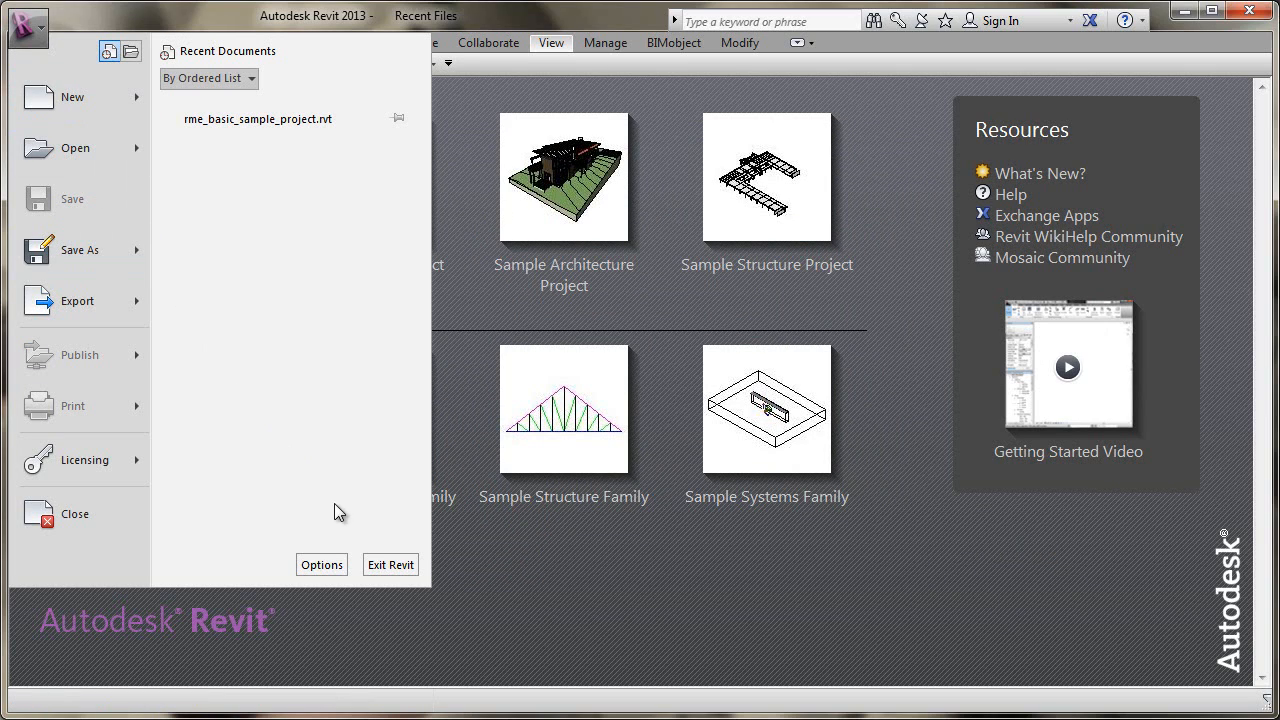
click(322, 564)
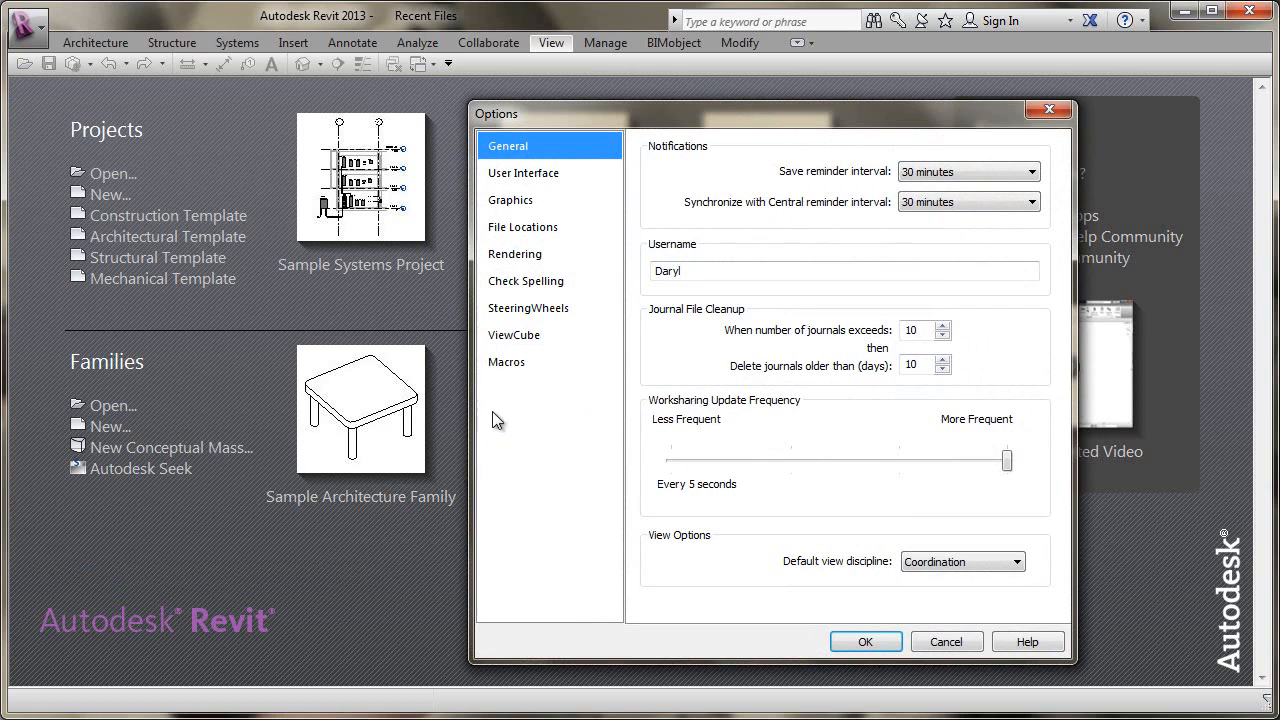
click(538, 228)
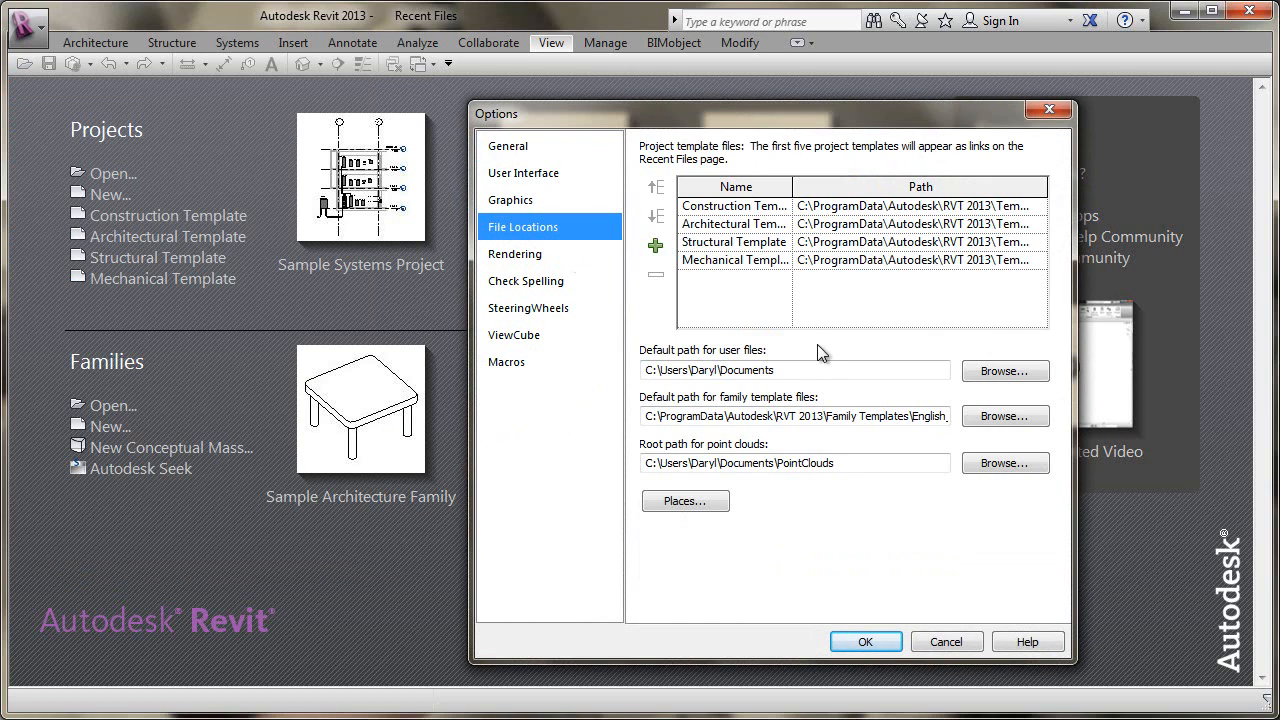
drag(792, 187, 846, 187)
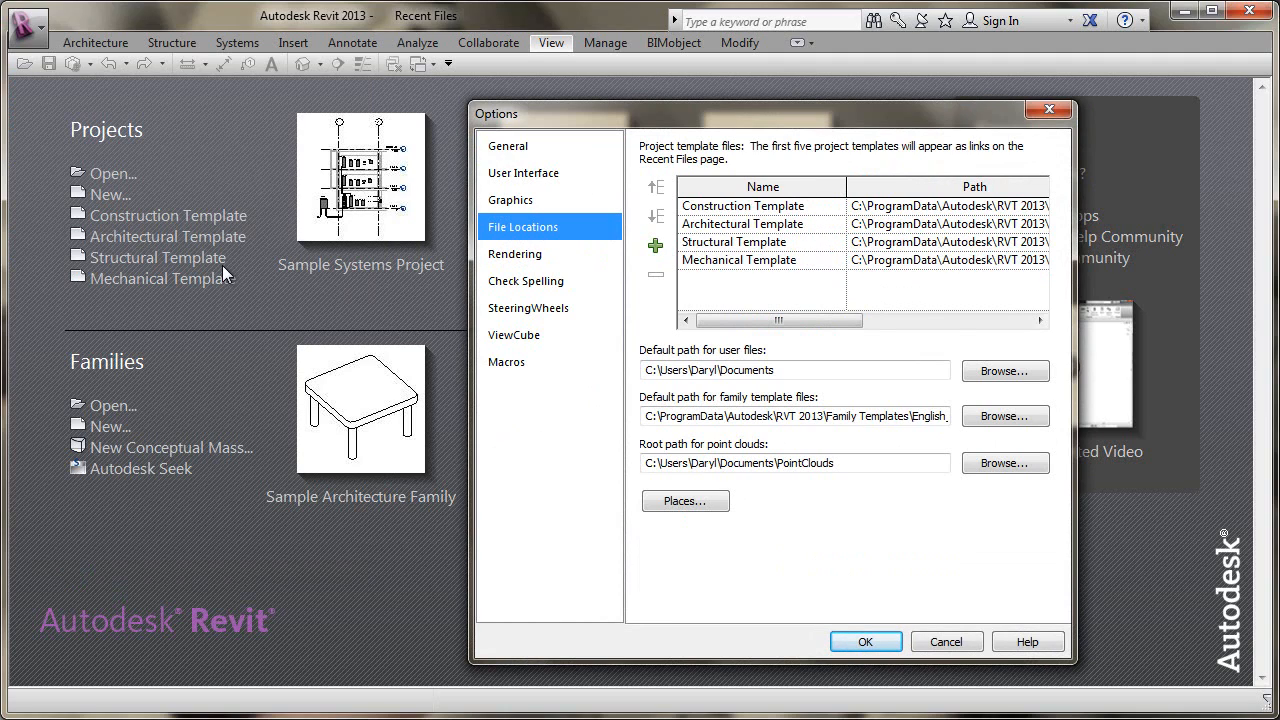
double_click(846, 187)
- Examine the full file path of the Construction Template entry, and return to the Name column at the Mechanical Template entry
click(847, 206)
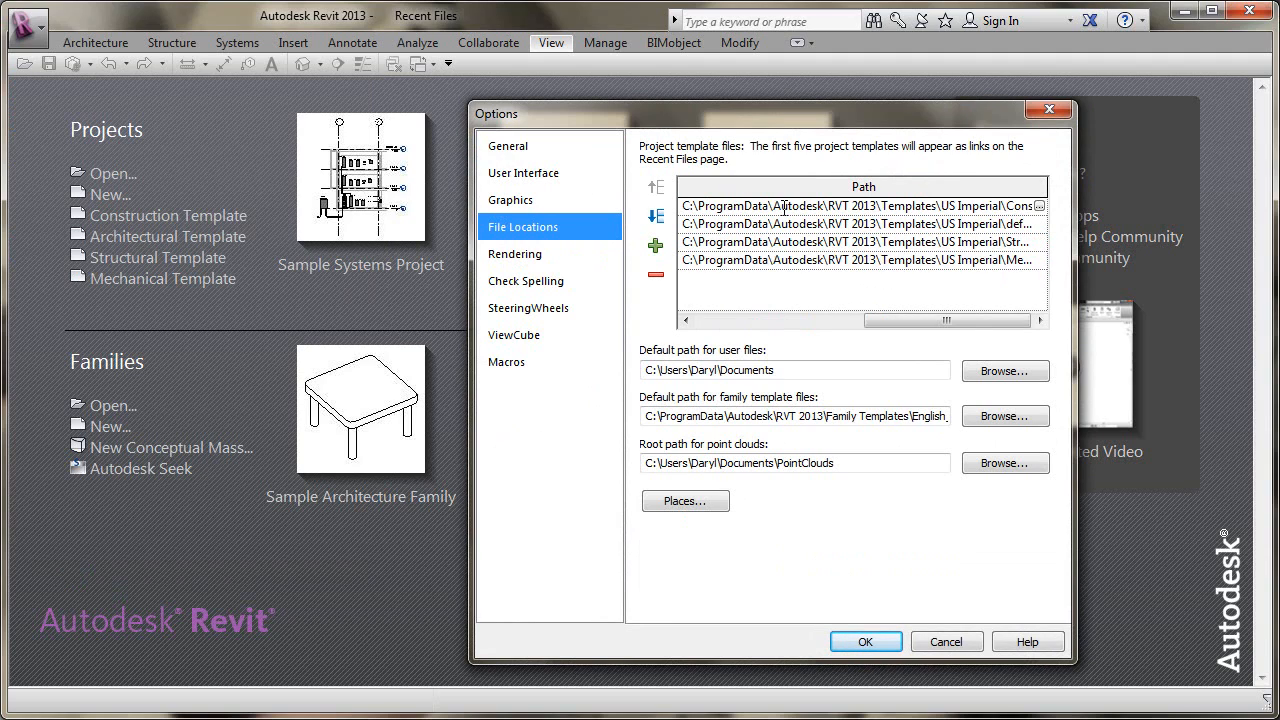
drag(683, 206, 1045, 206)
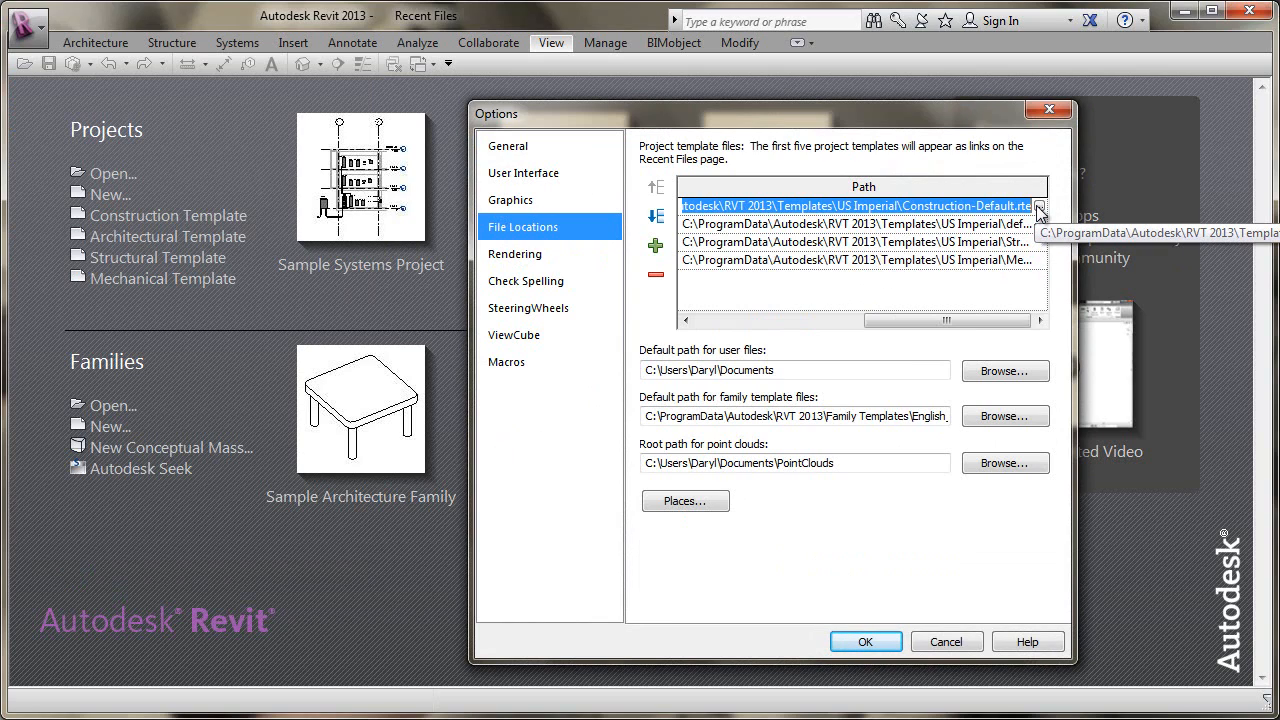
click(749, 283)
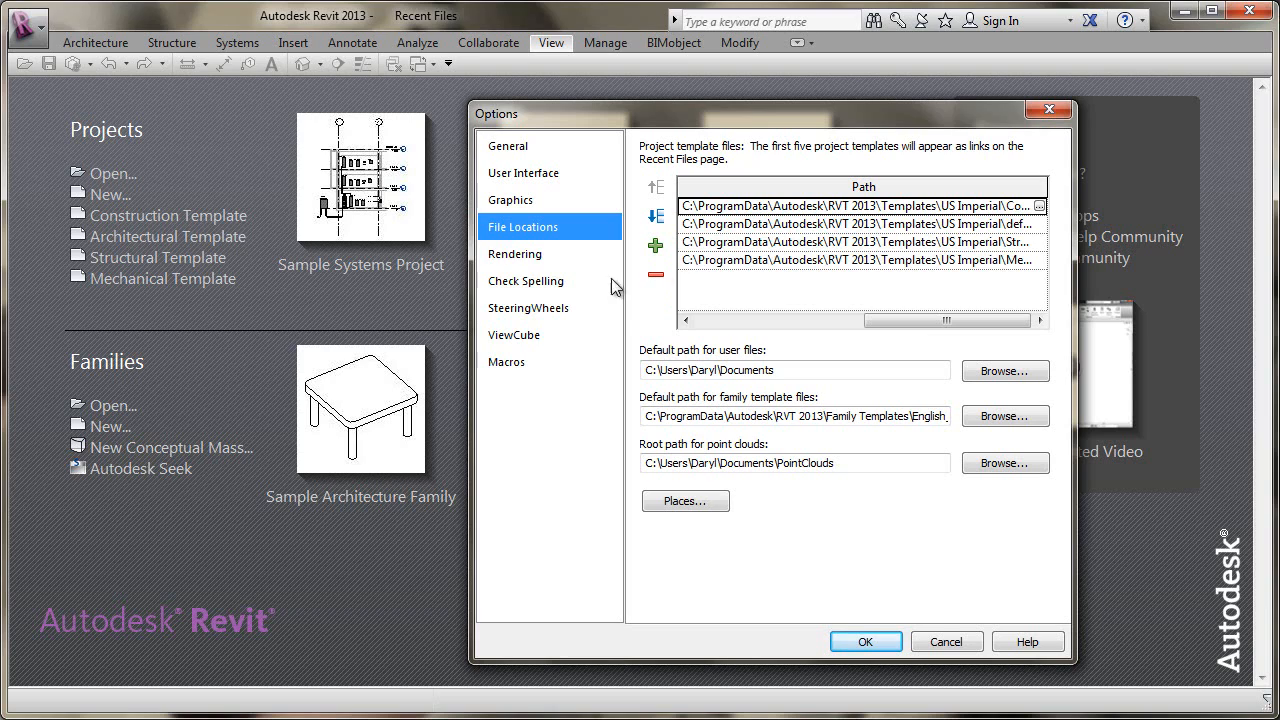
click(696, 260)
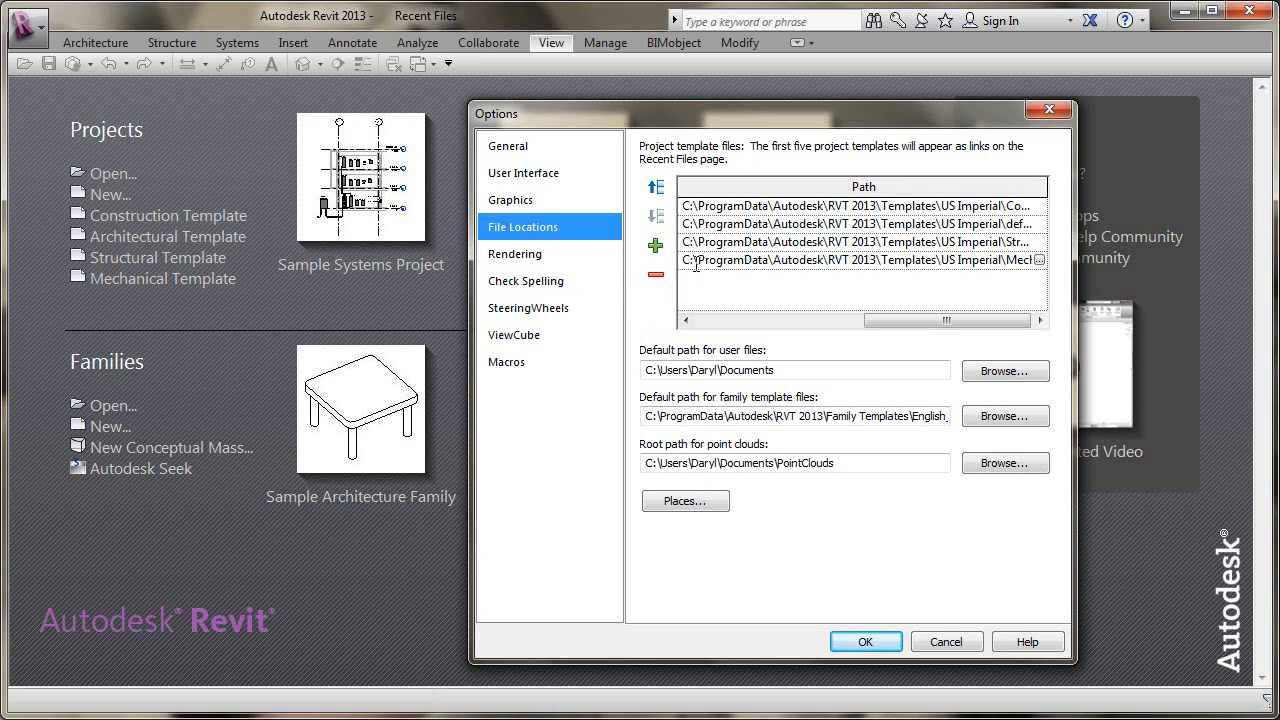
key(Left)
key(Left)
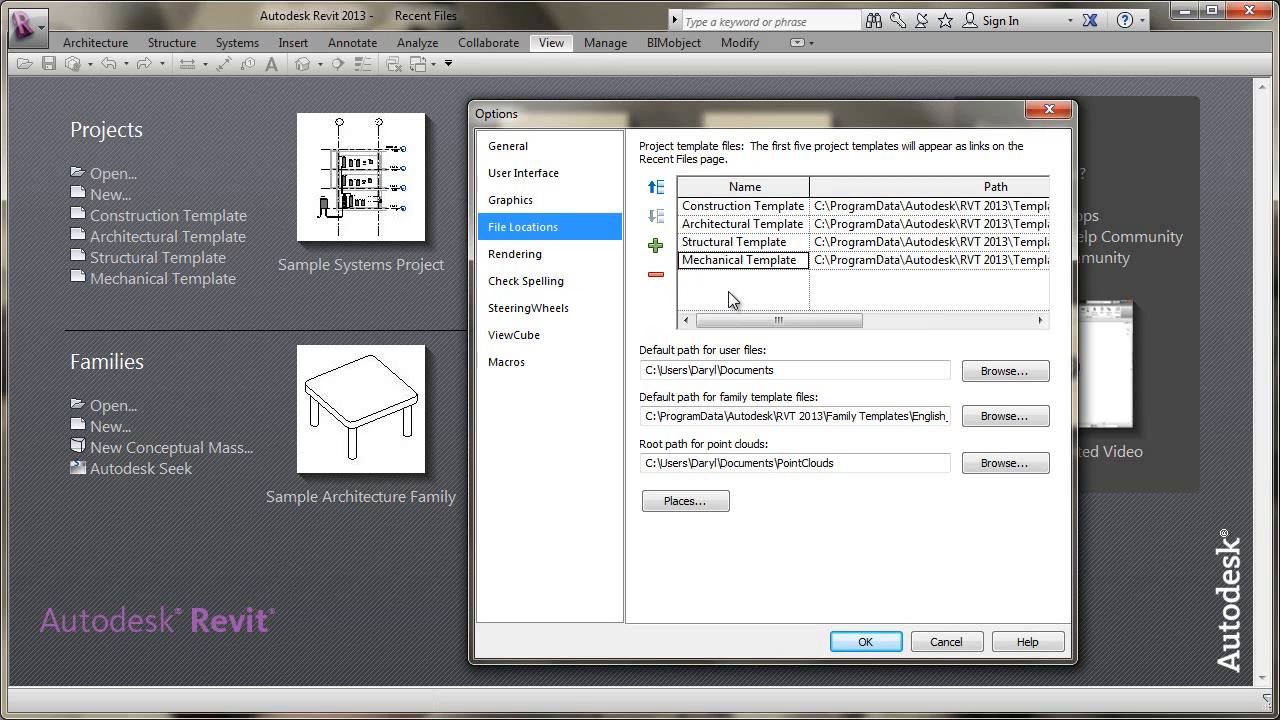
- Add Residential-Default.rte from the US Imperial folder to the project template list
click(655, 246)
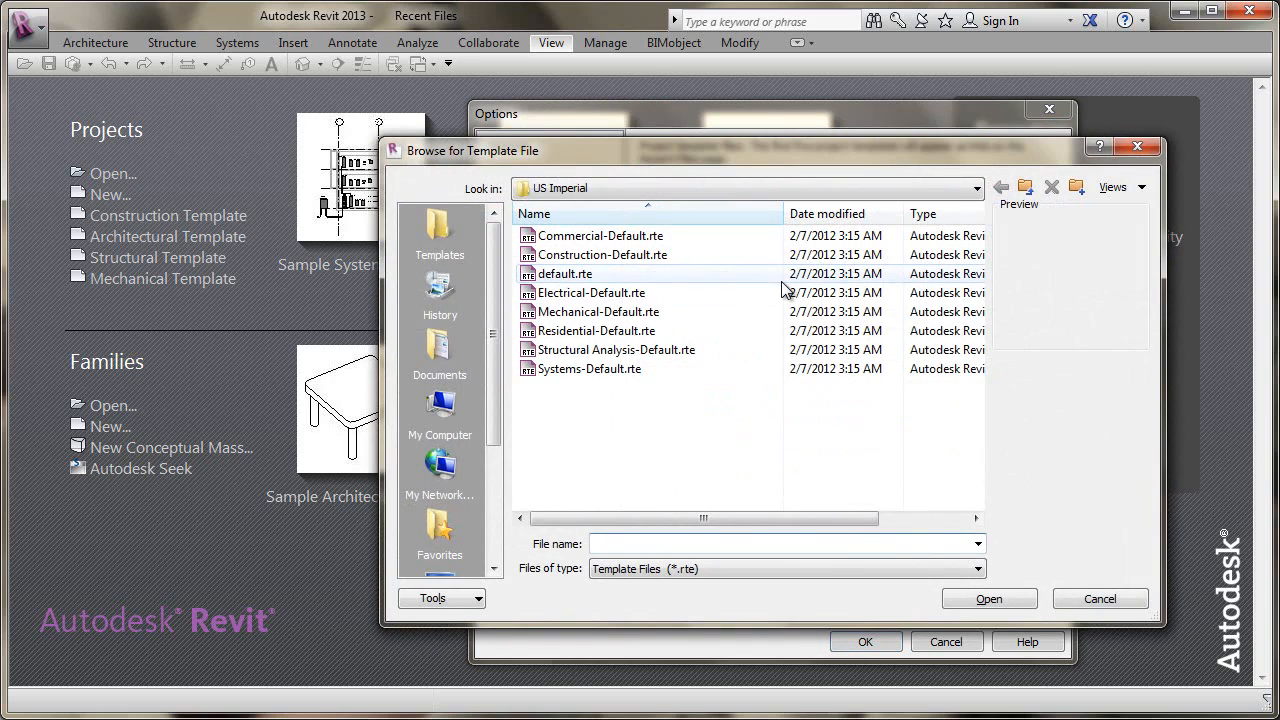
click(706, 188)
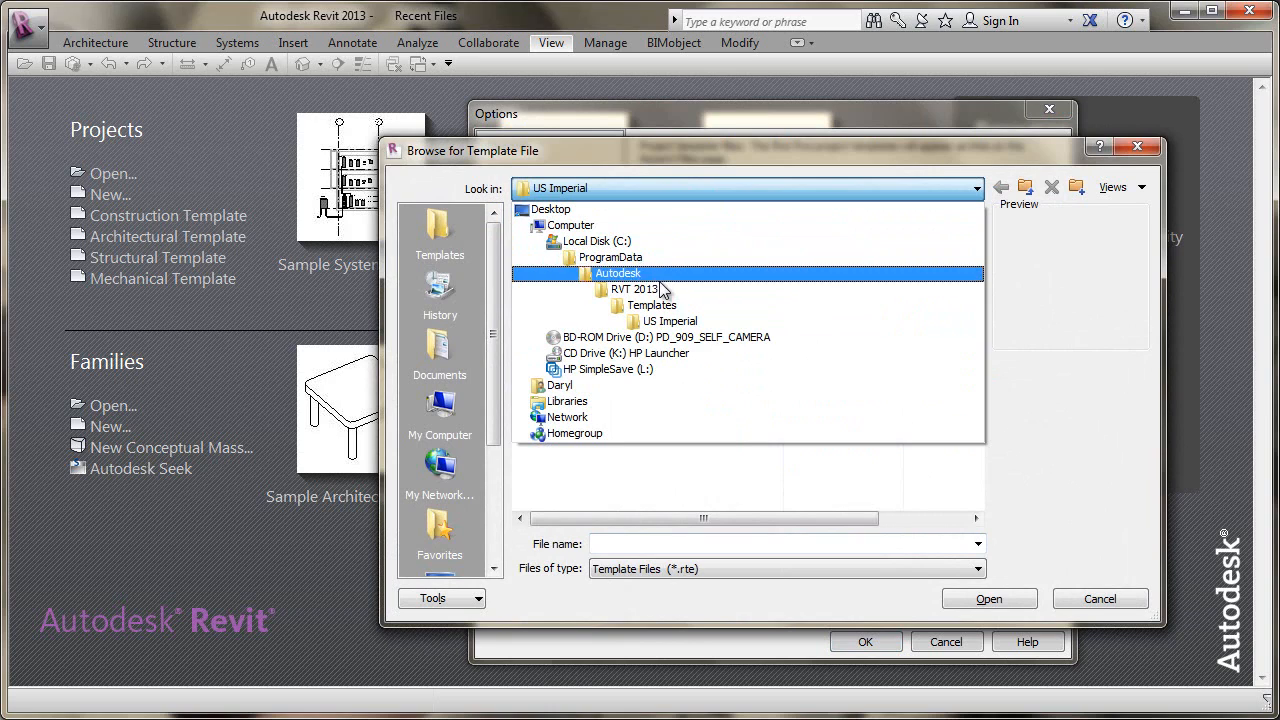
click(677, 321)
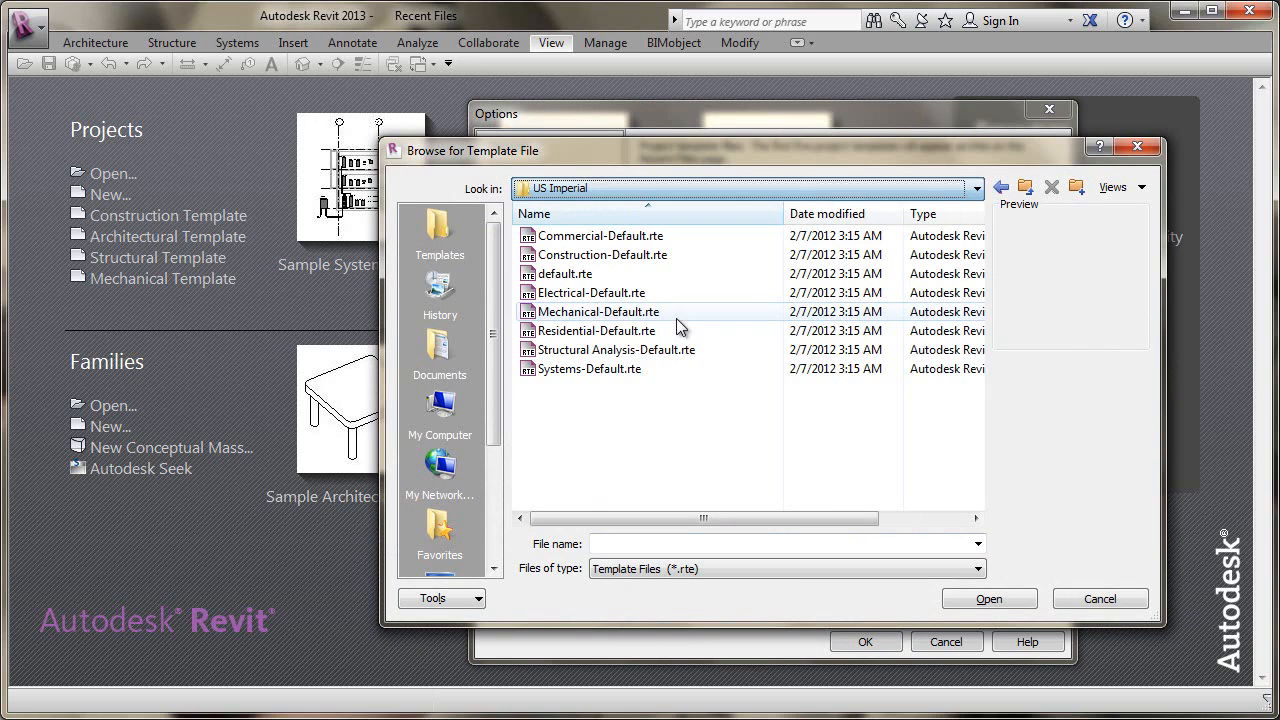
click(606, 331)
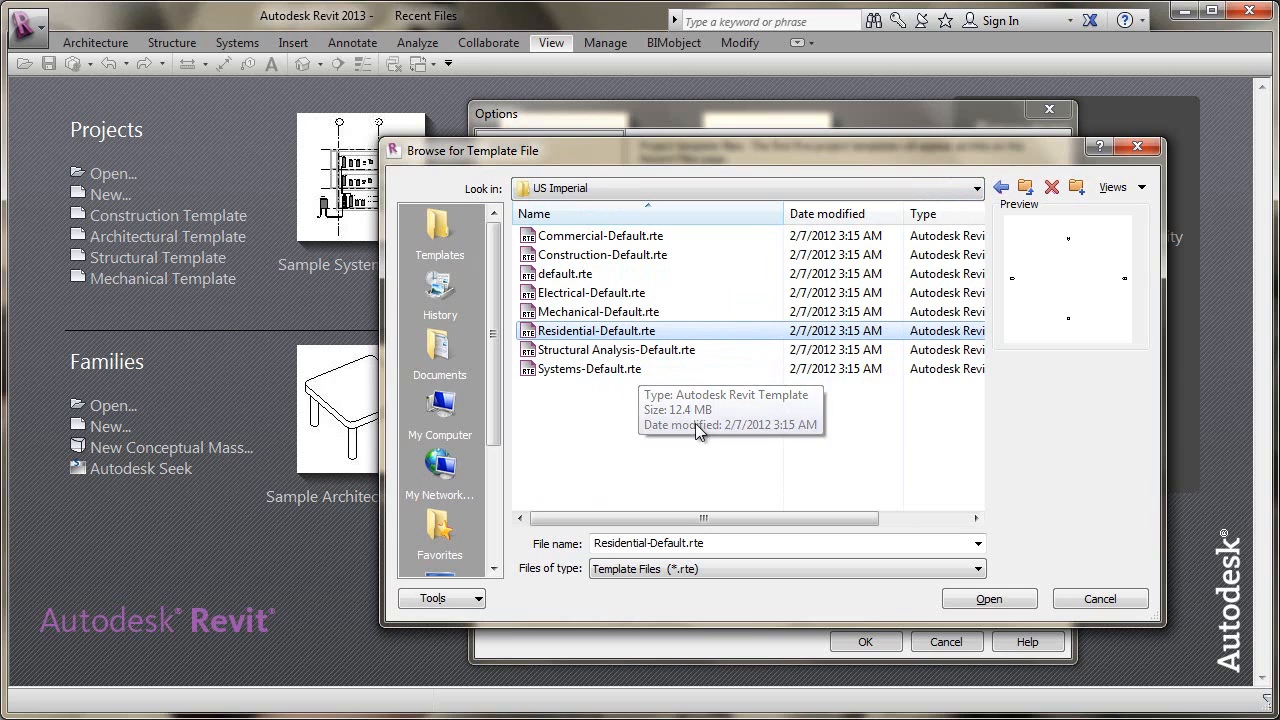
click(992, 600)
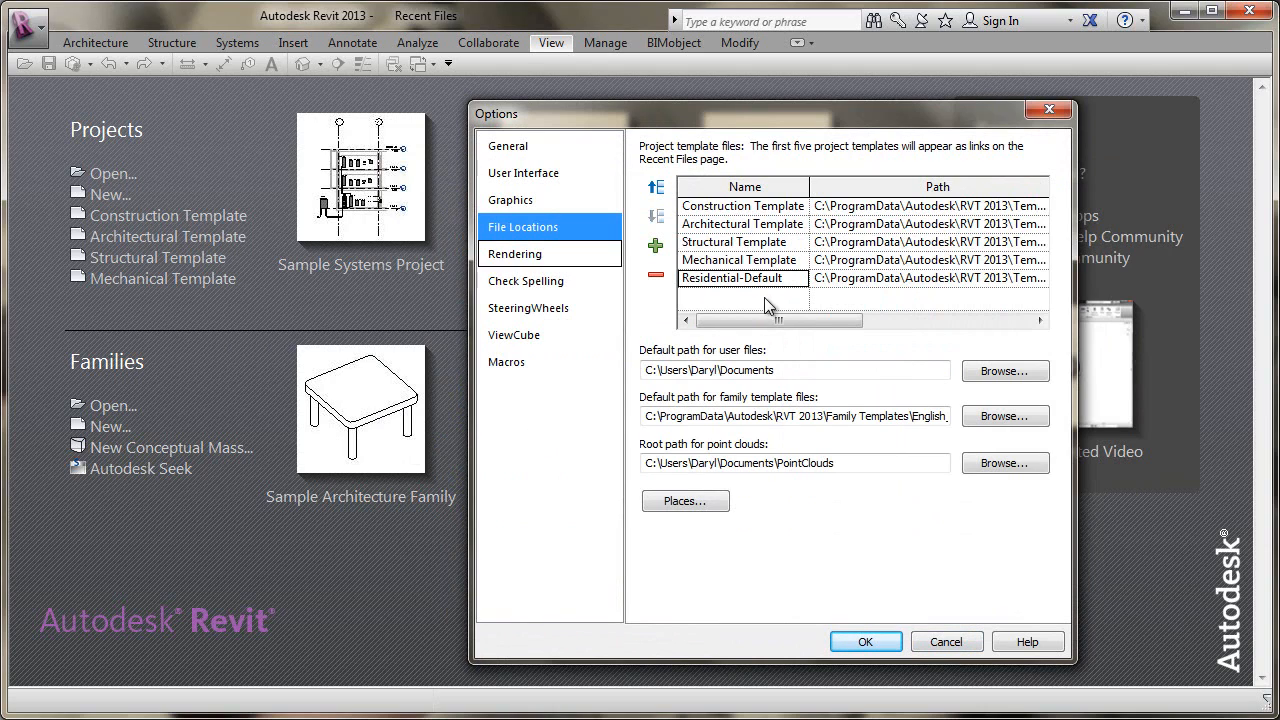
- Rename the Residential-Default template entry to Residential
click(801, 278)
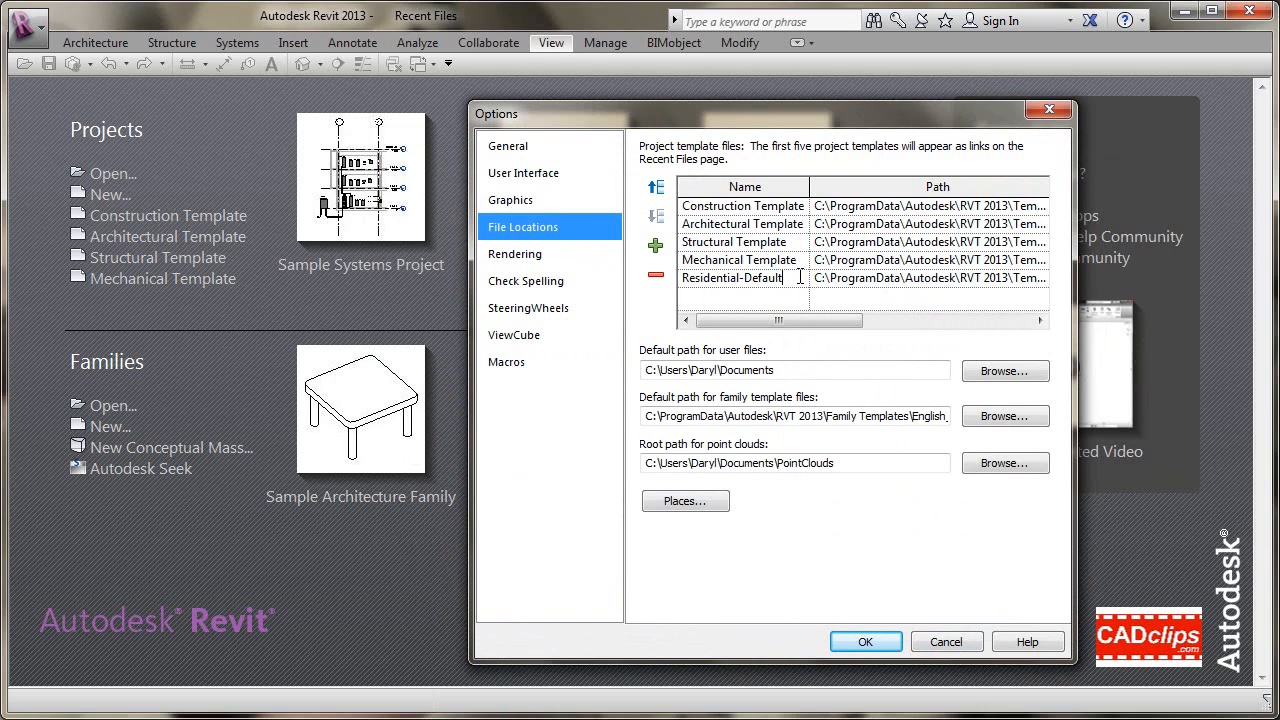
key(BackSpace)
key(BackSpace)
key(BackSpace)
key(BackSpace)
key(BackSpace)
key(BackSpace)
key(BackSpace)
key(BackSpace)
- Shorten the name of the Mechanical Template entry to Mechanical
click(804, 262)
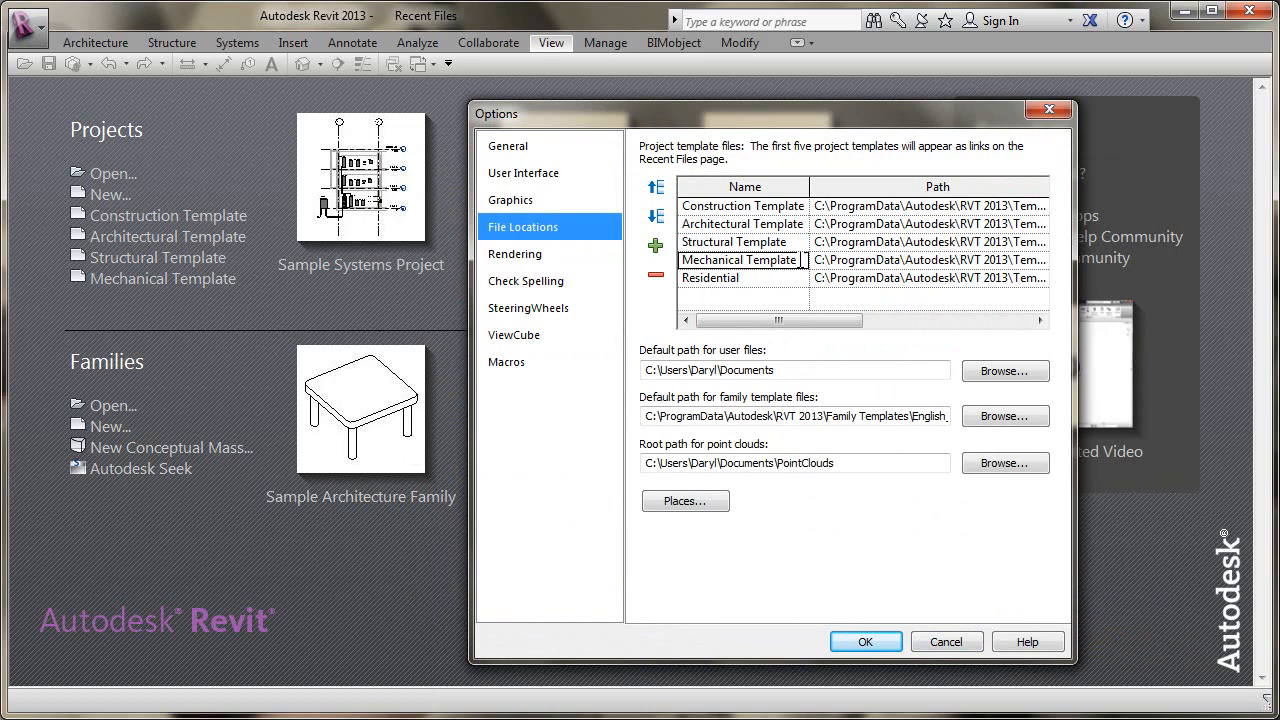
click(806, 262)
key(BackSpace)
key(BackSpace)
key(BackSpace)
key(BackSpace)
key(BackSpace)
key(BackSpace)
key(BackSpace)
key(BackSpace)
key(BackSpace)
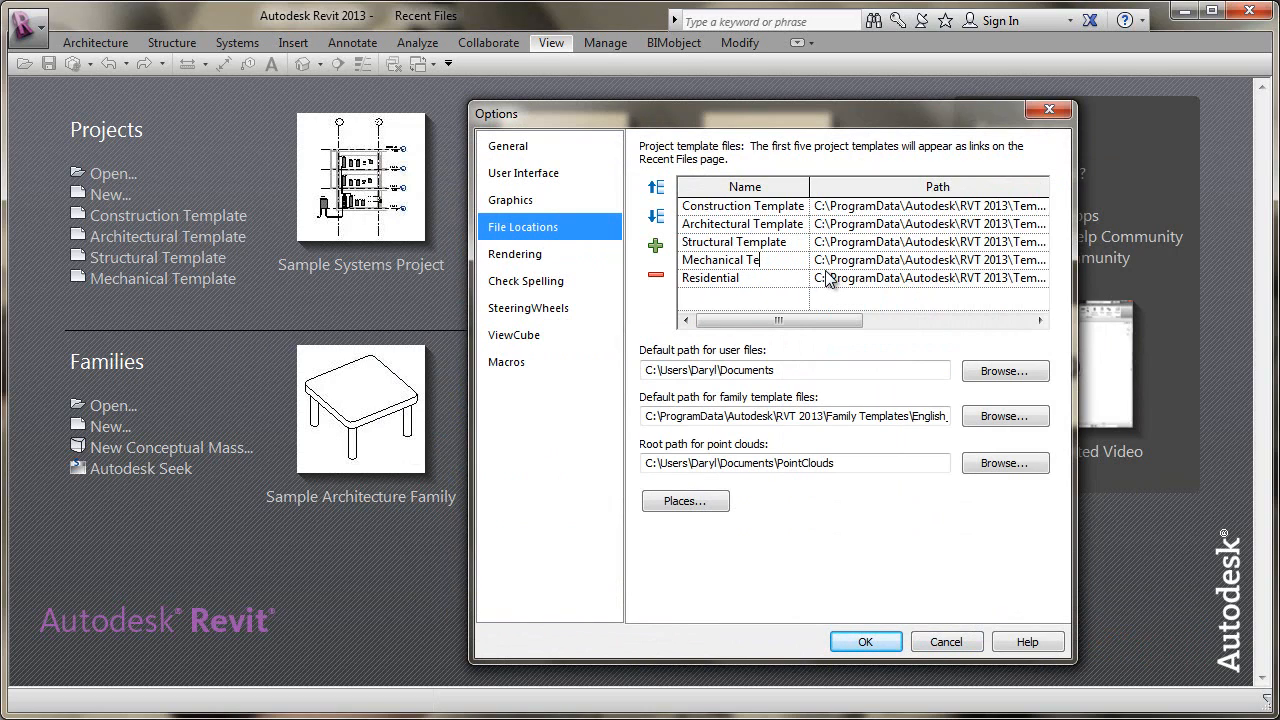
- Shorten the name of the Structural Template entry to Structural
click(793, 244)
click(799, 242)
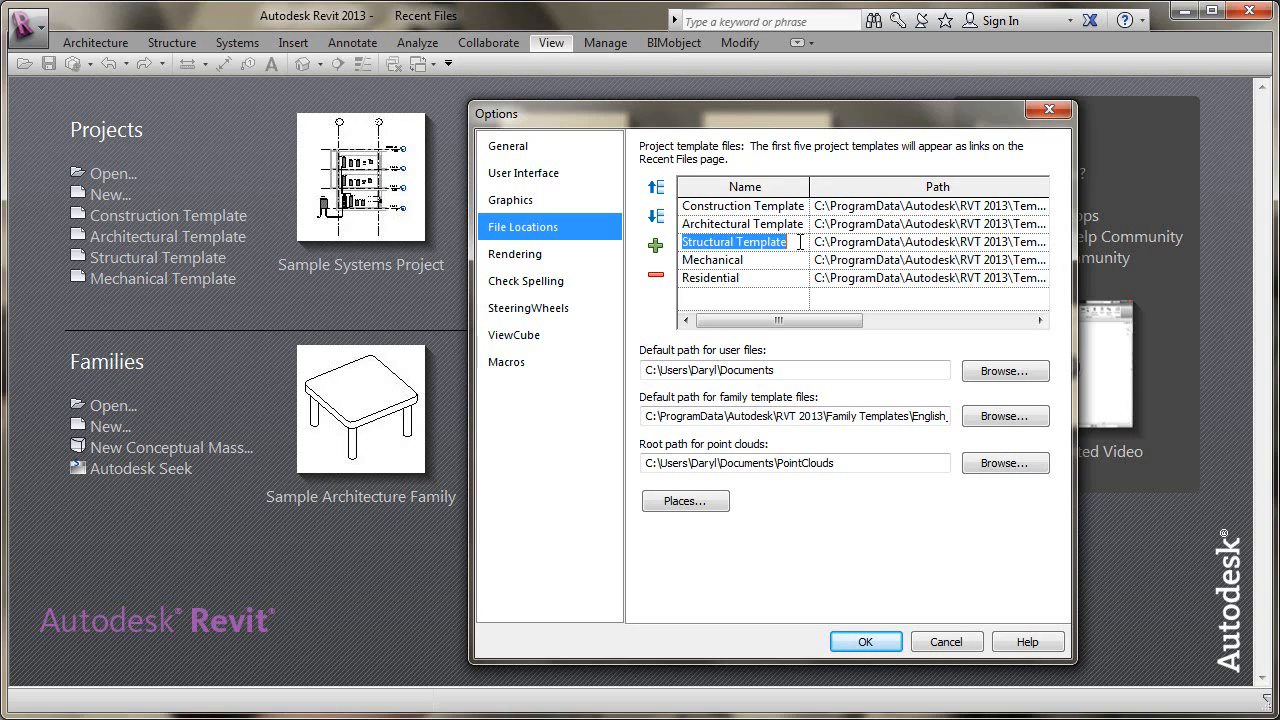
key(BackSpace)
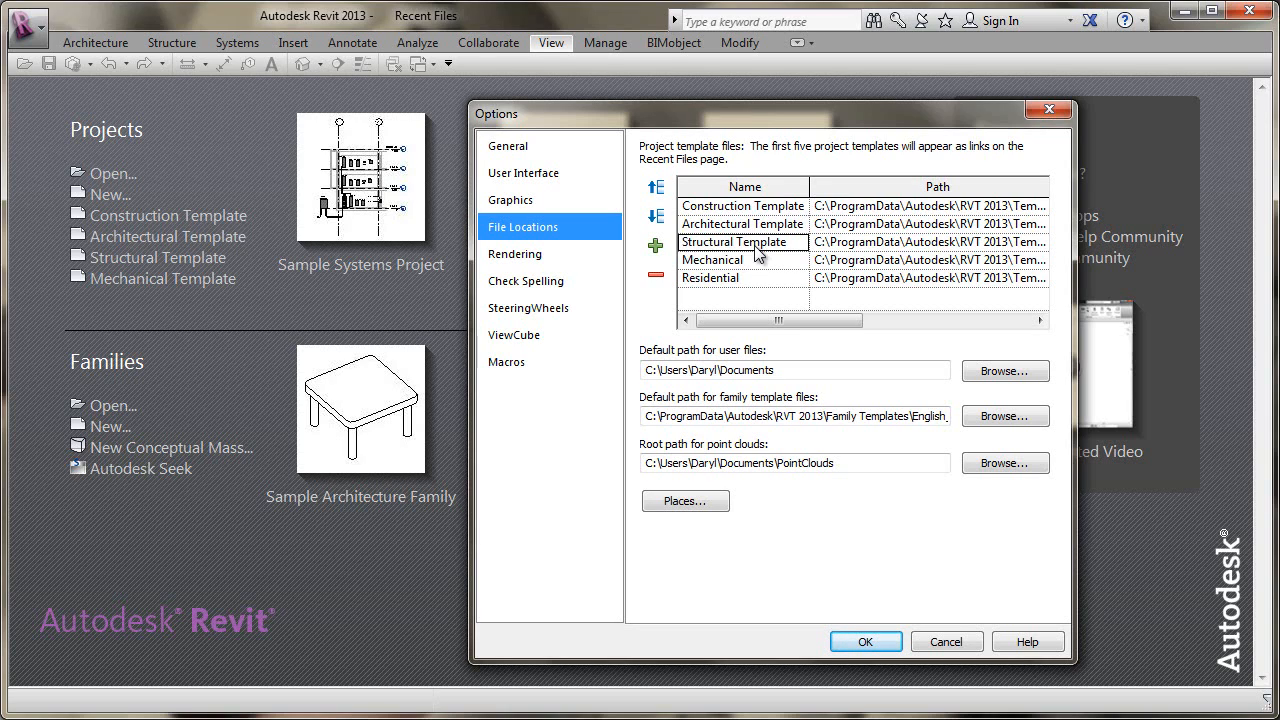
click(797, 243)
click(798, 242)
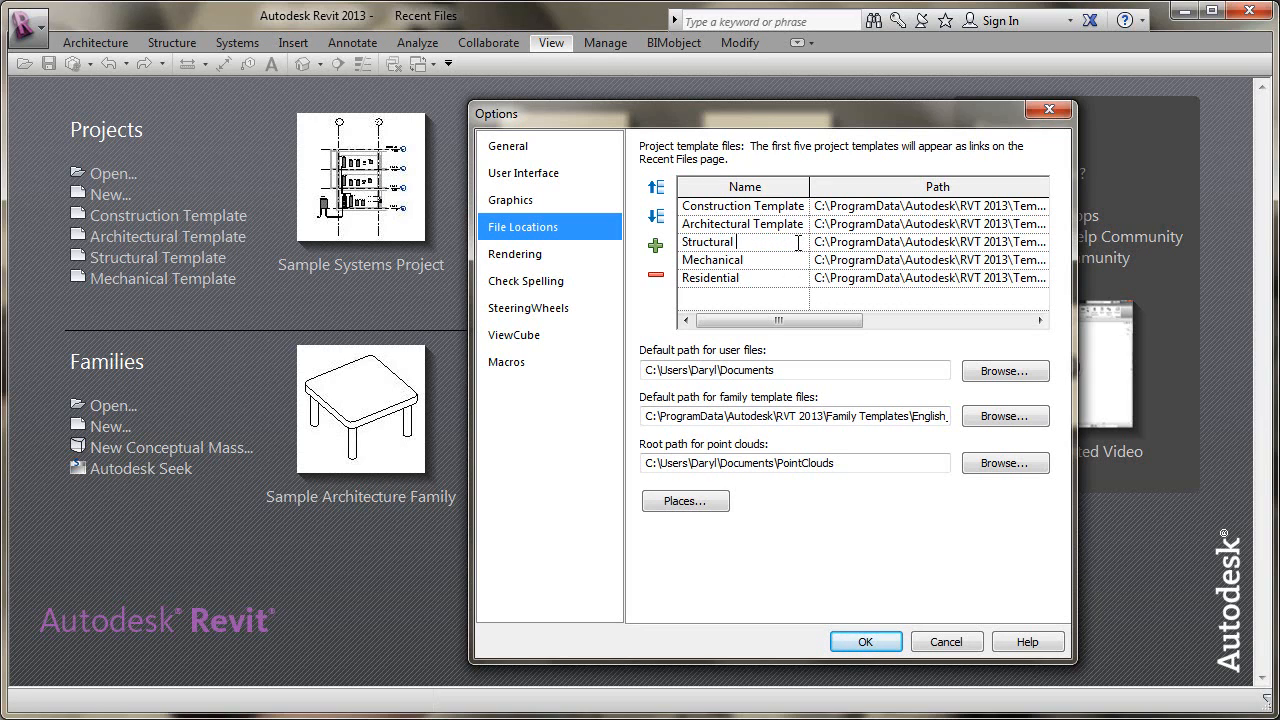
- Shorten the name of the Architectural Template entry to Architectural
click(804, 226)
click(804, 225)
key(BackSpace)
key(BackSpace)
key(BackSpace)
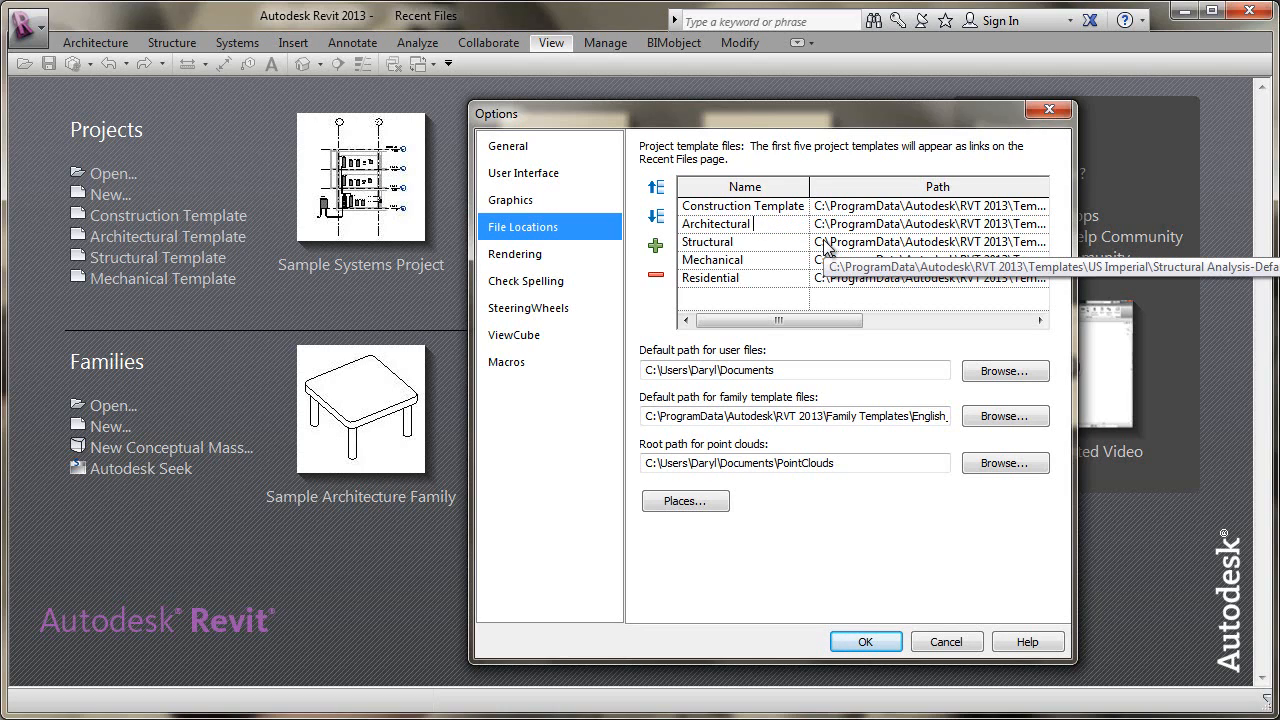
- Shorten the name of the Construction Template entry to Construction and apply the option changes
click(806, 208)
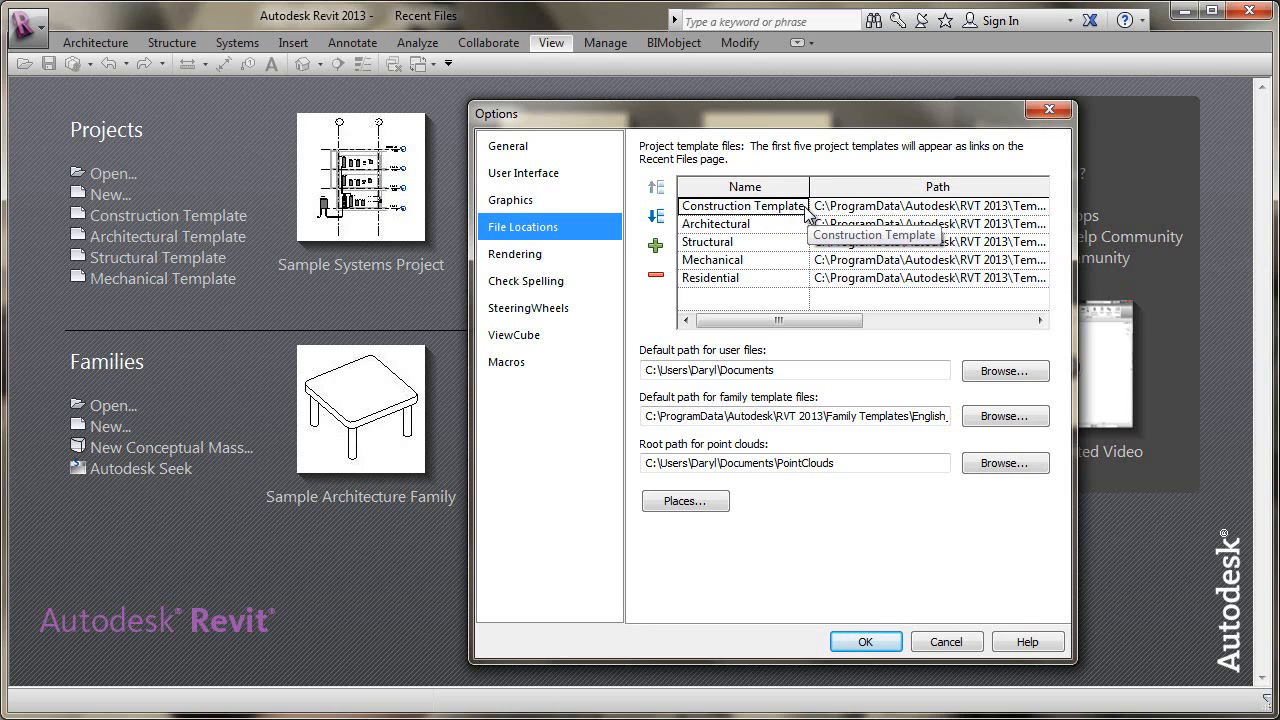
click(806, 208)
key(BackSpace)
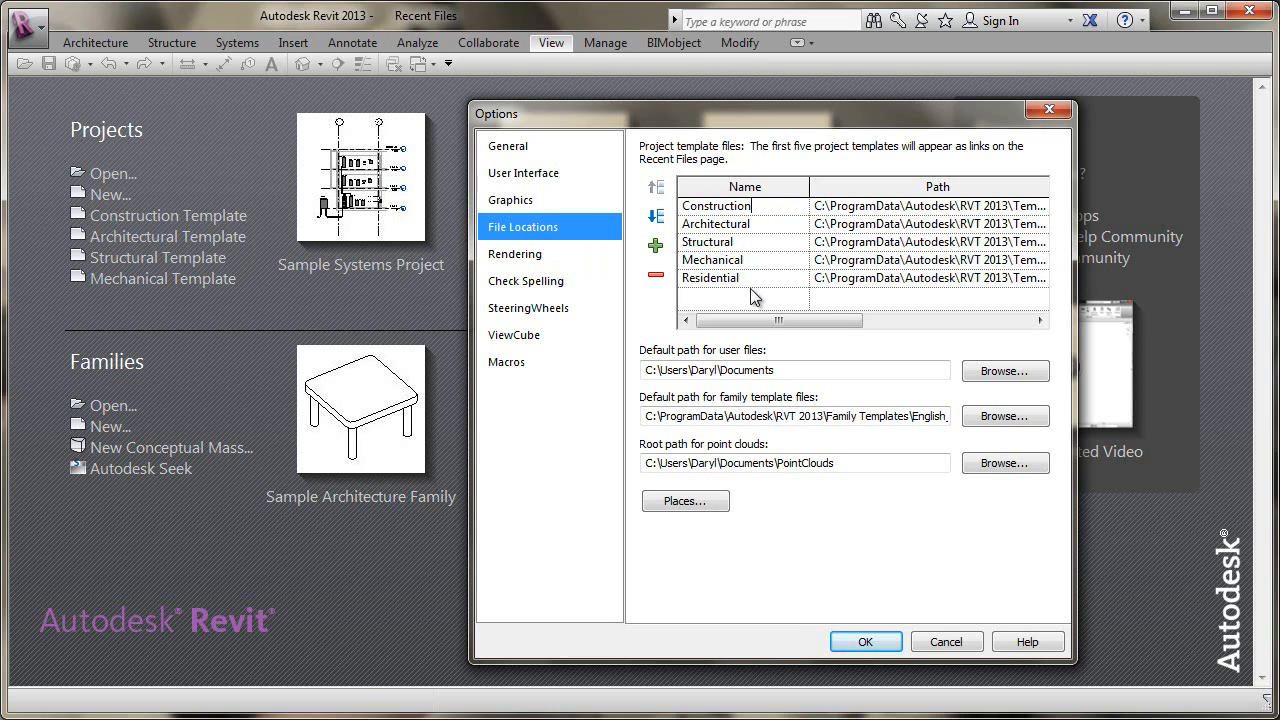
click(878, 648)
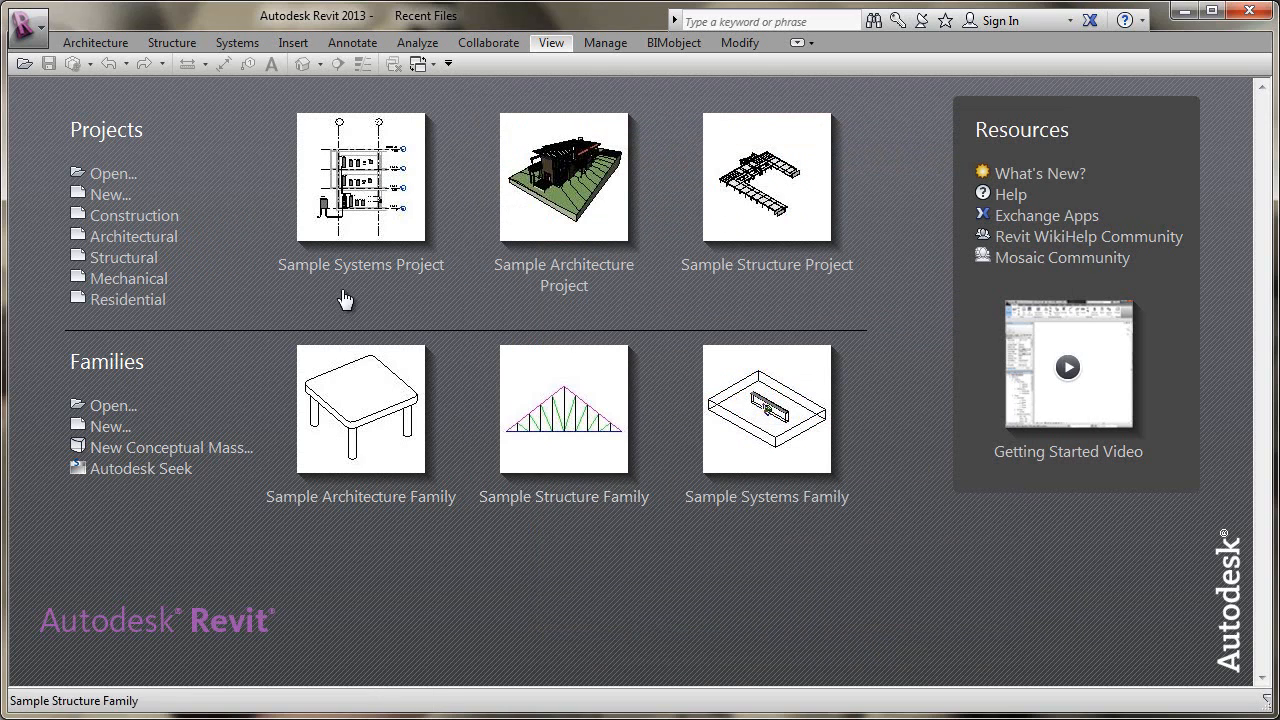
- Create a project from the Mechanical template and look through the views and family categories in its Project Browser
click(181, 285)
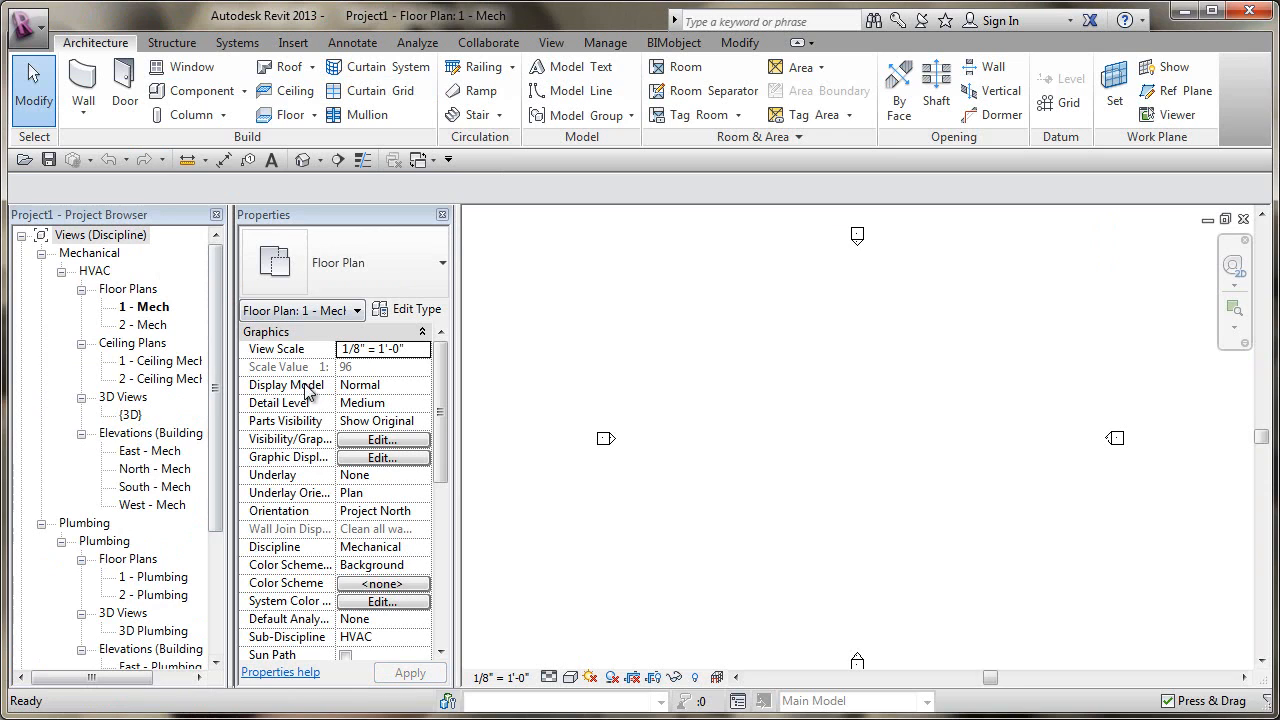
scroll(216, 462, down, 2)
drag(214, 455, 221, 547)
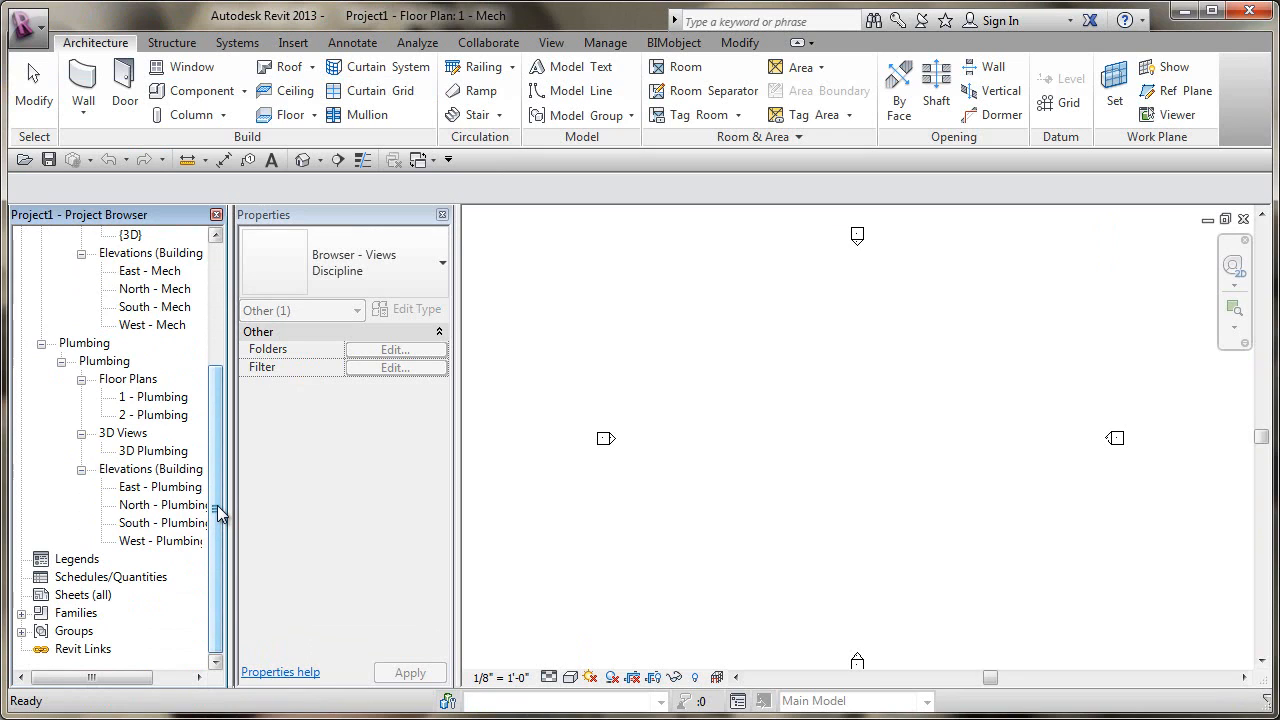
click(22, 613)
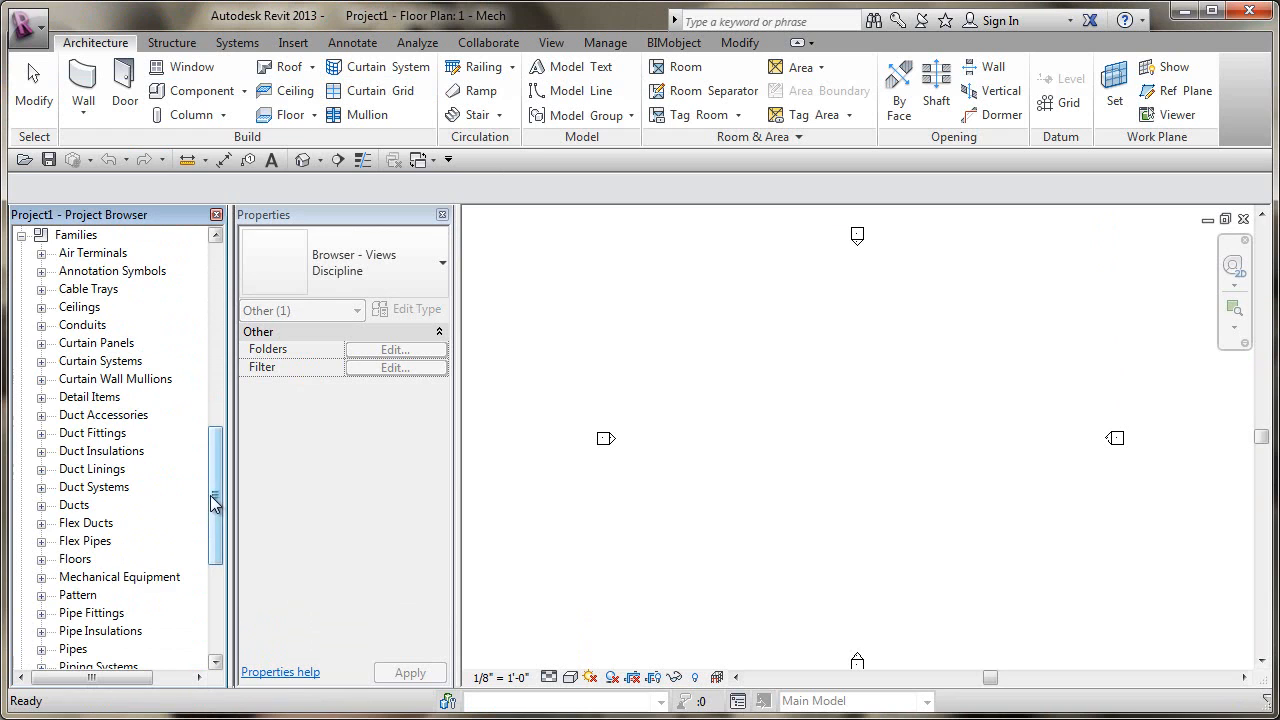
drag(215, 493, 250, 280)
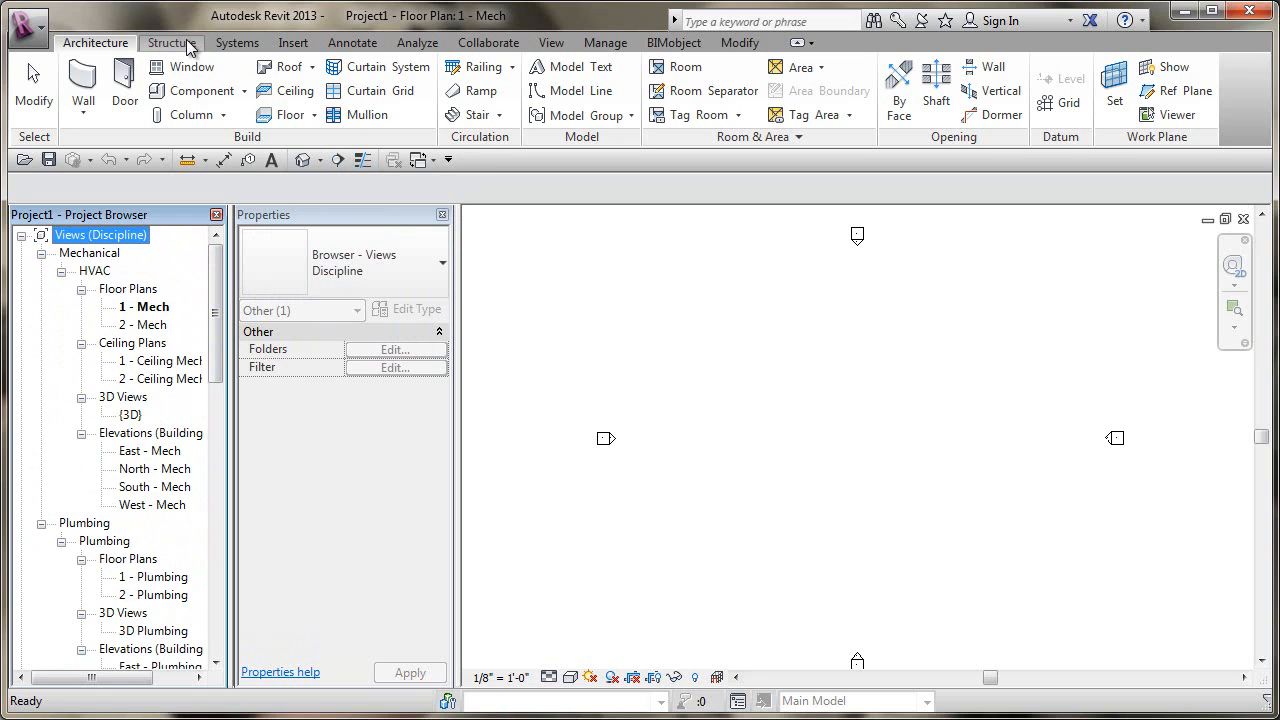
- Turn off the Architecture and Structure tabs and tools in the user interface options
click(30, 28)
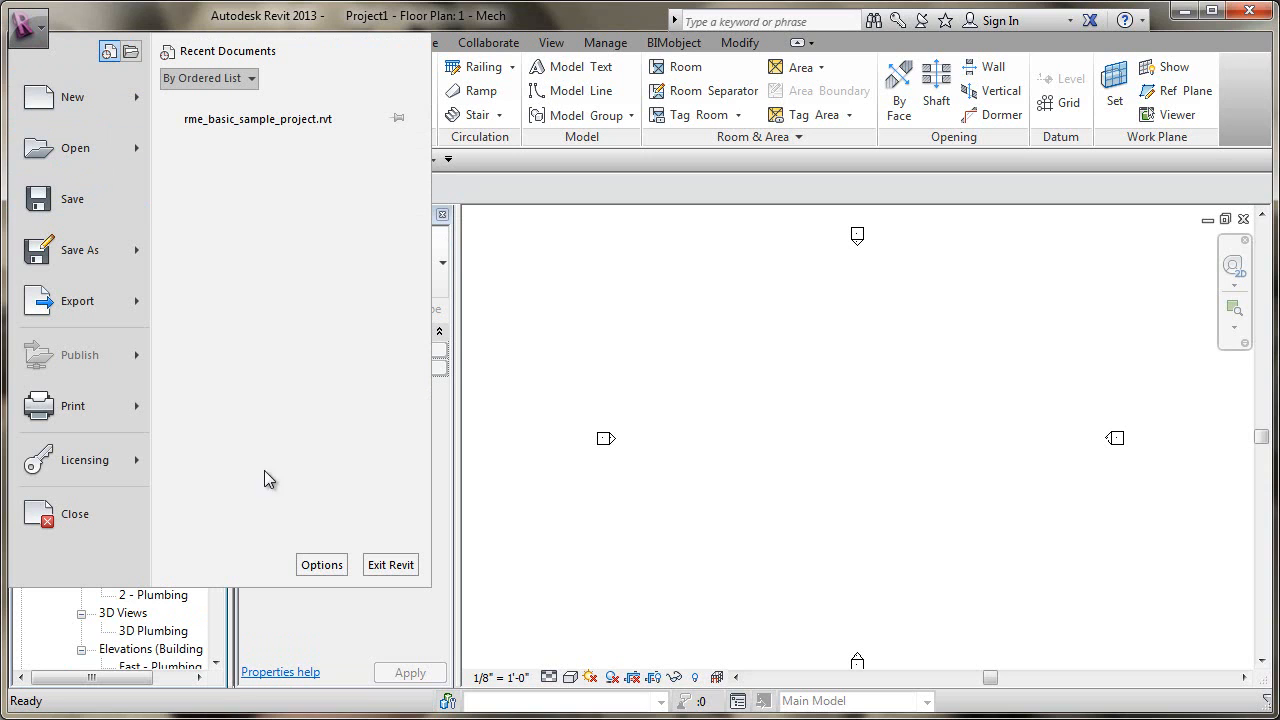
click(322, 564)
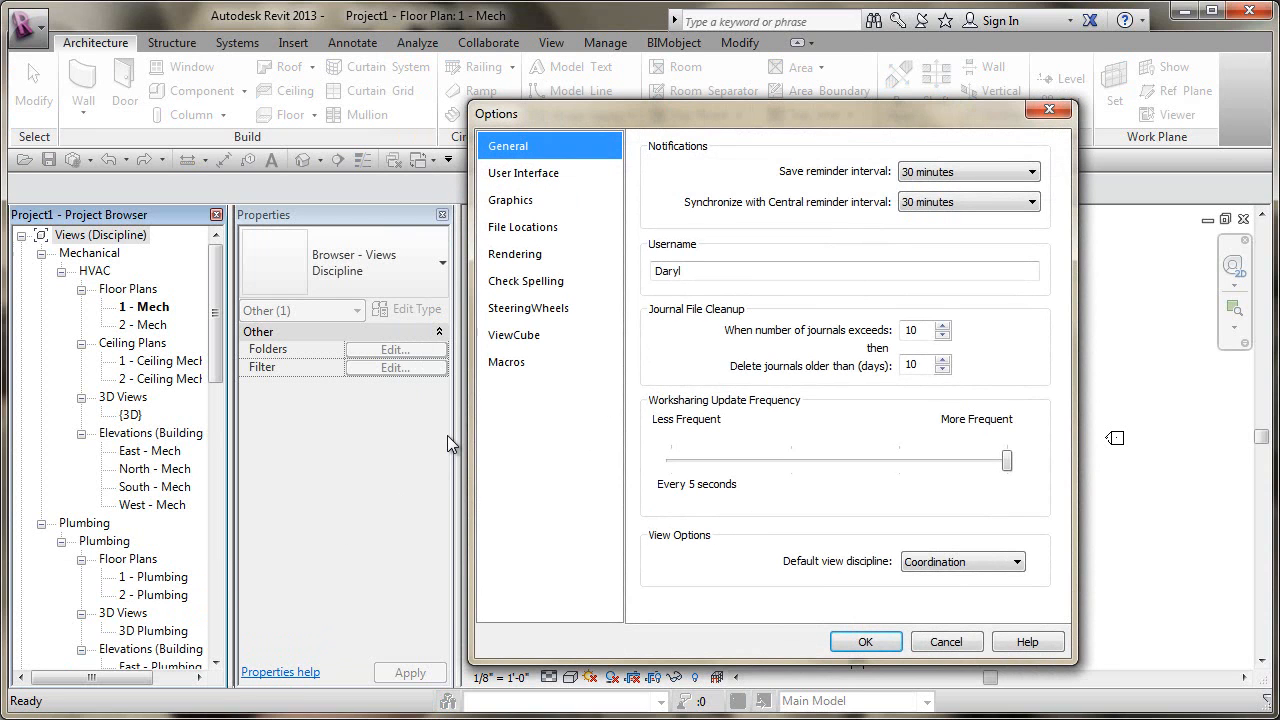
click(538, 173)
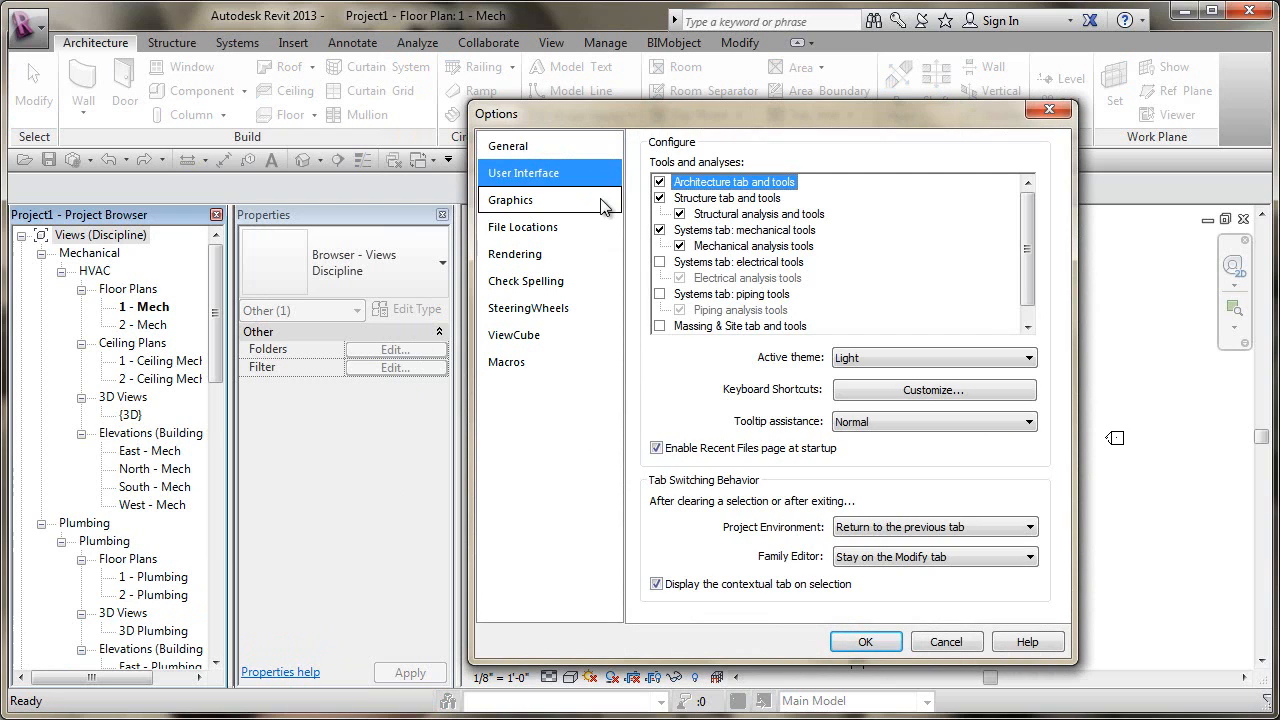
click(659, 182)
click(660, 198)
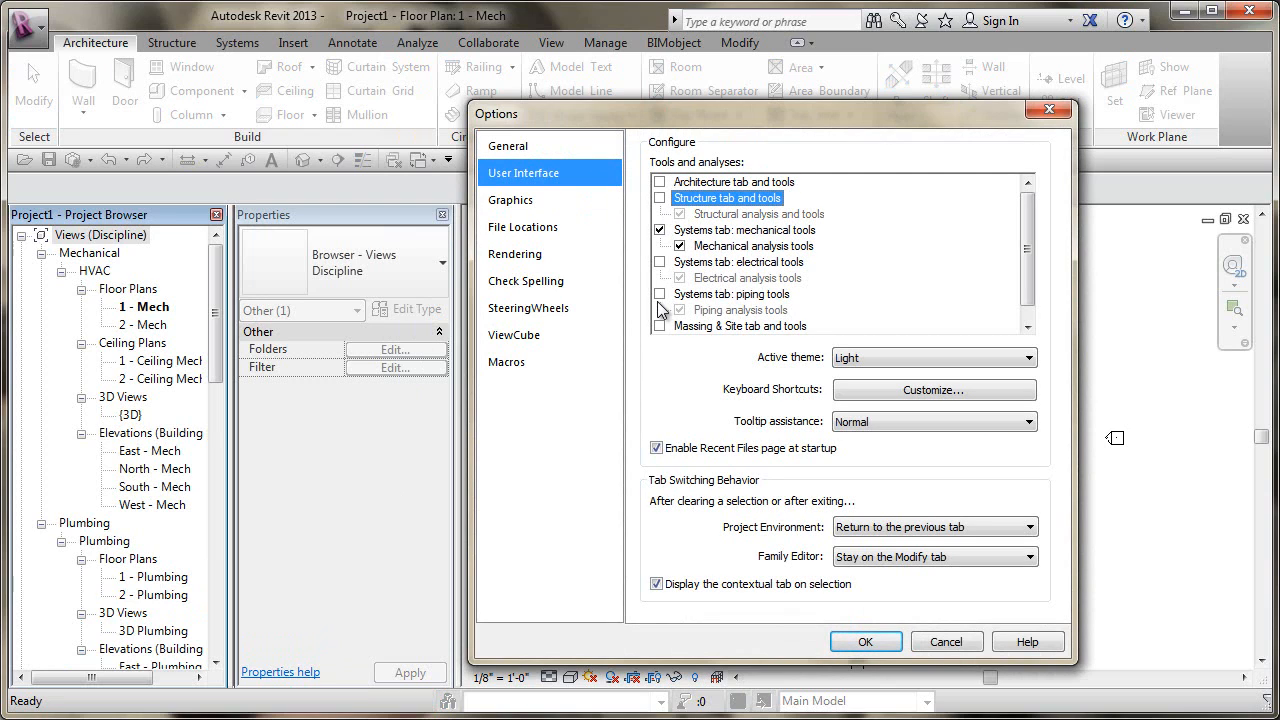
click(866, 641)
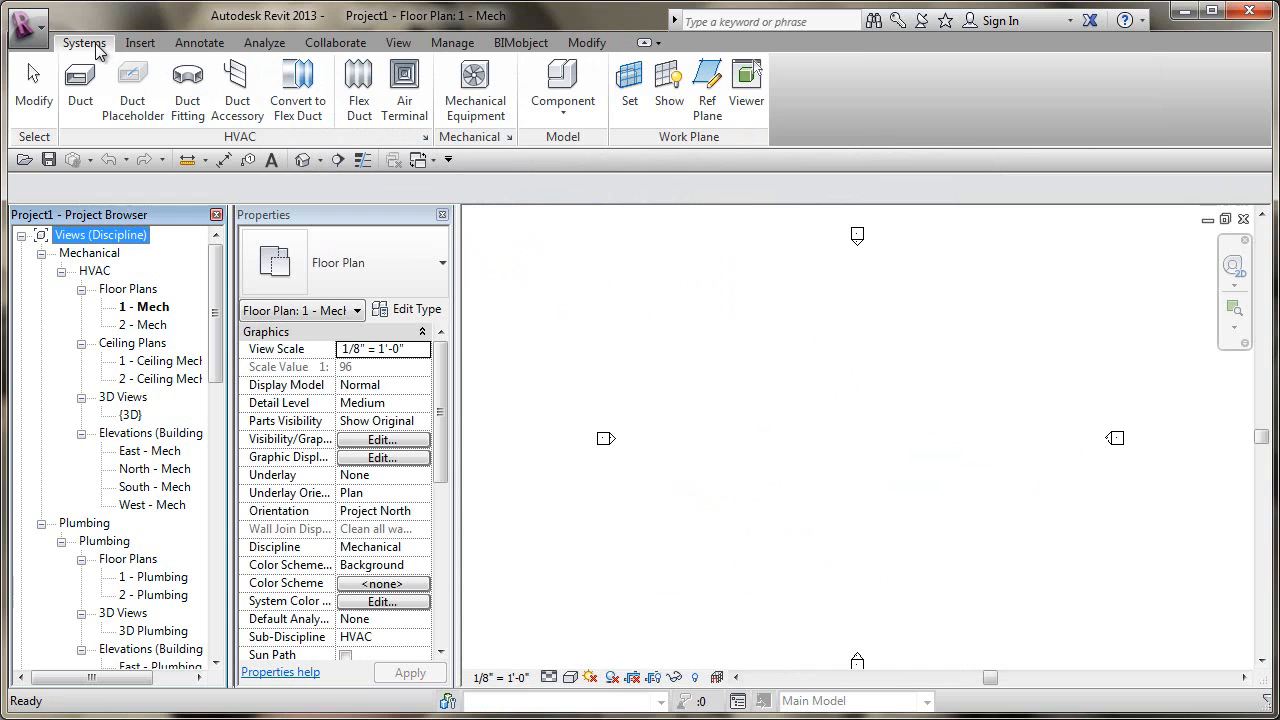
- Turn the Architecture and Structure tabs and tools back on in the user interface options
click(26, 26)
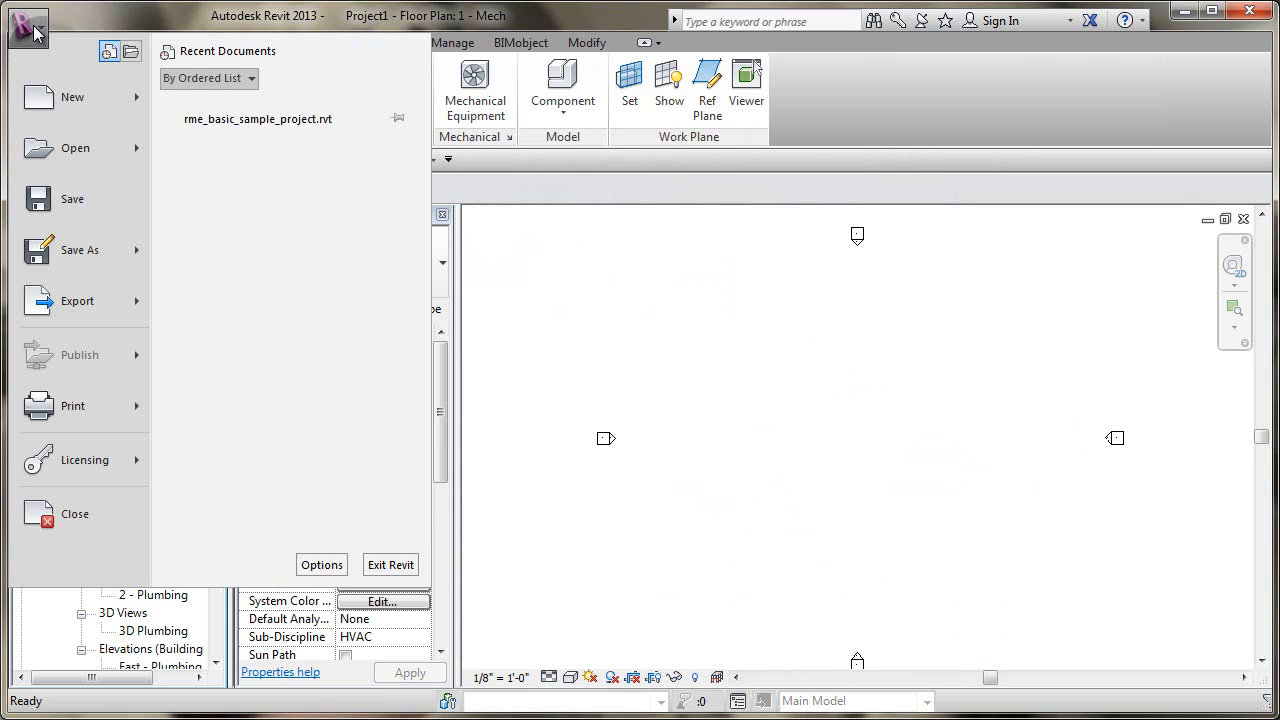
click(321, 564)
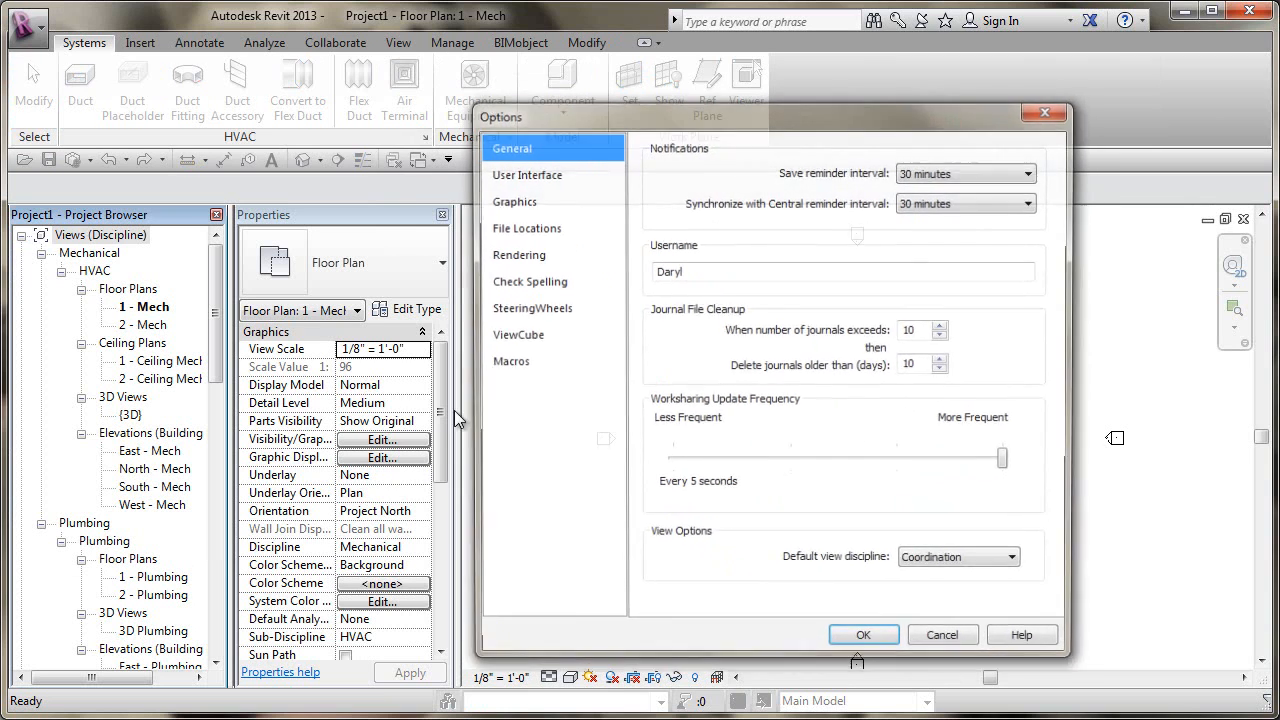
click(542, 228)
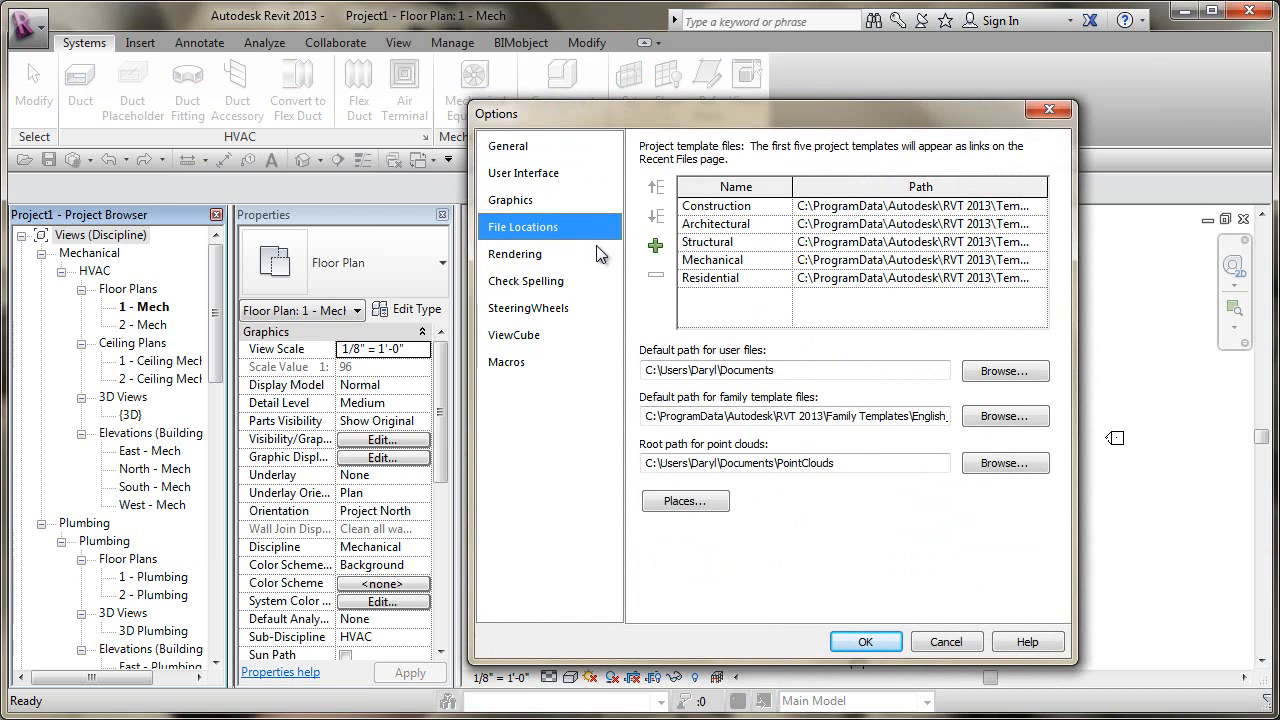
click(562, 180)
click(659, 181)
click(659, 197)
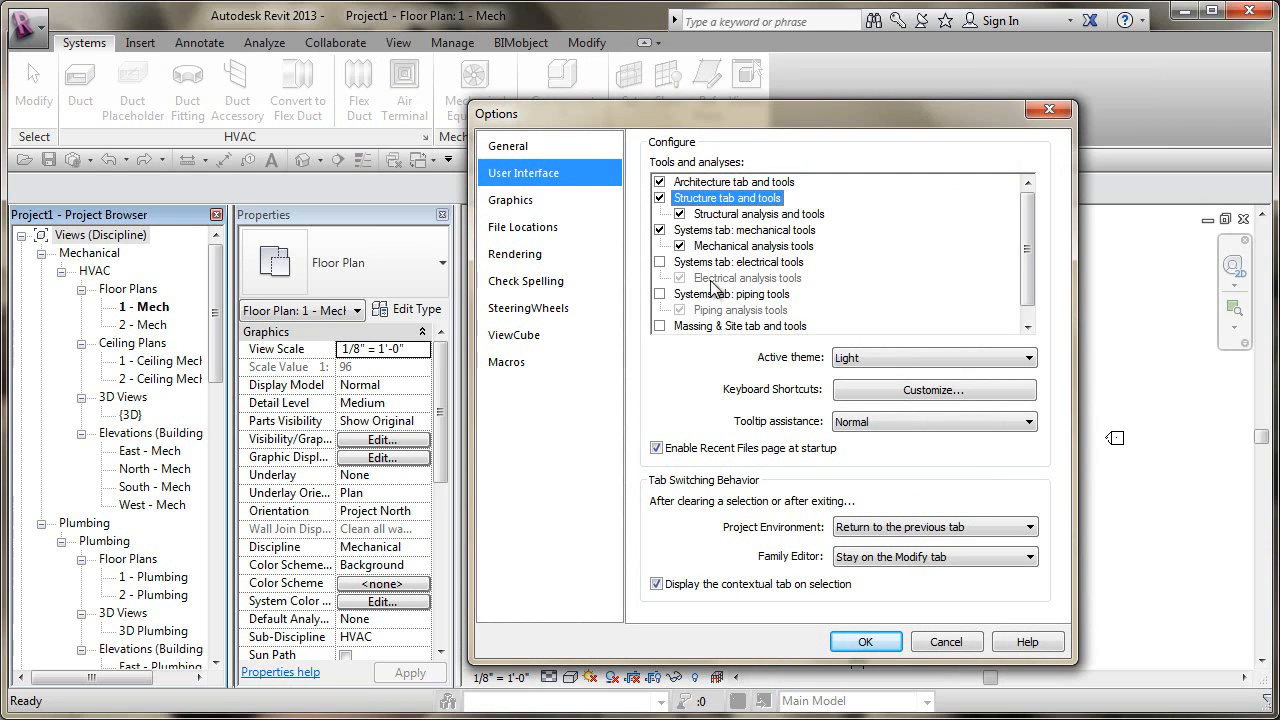
click(865, 640)
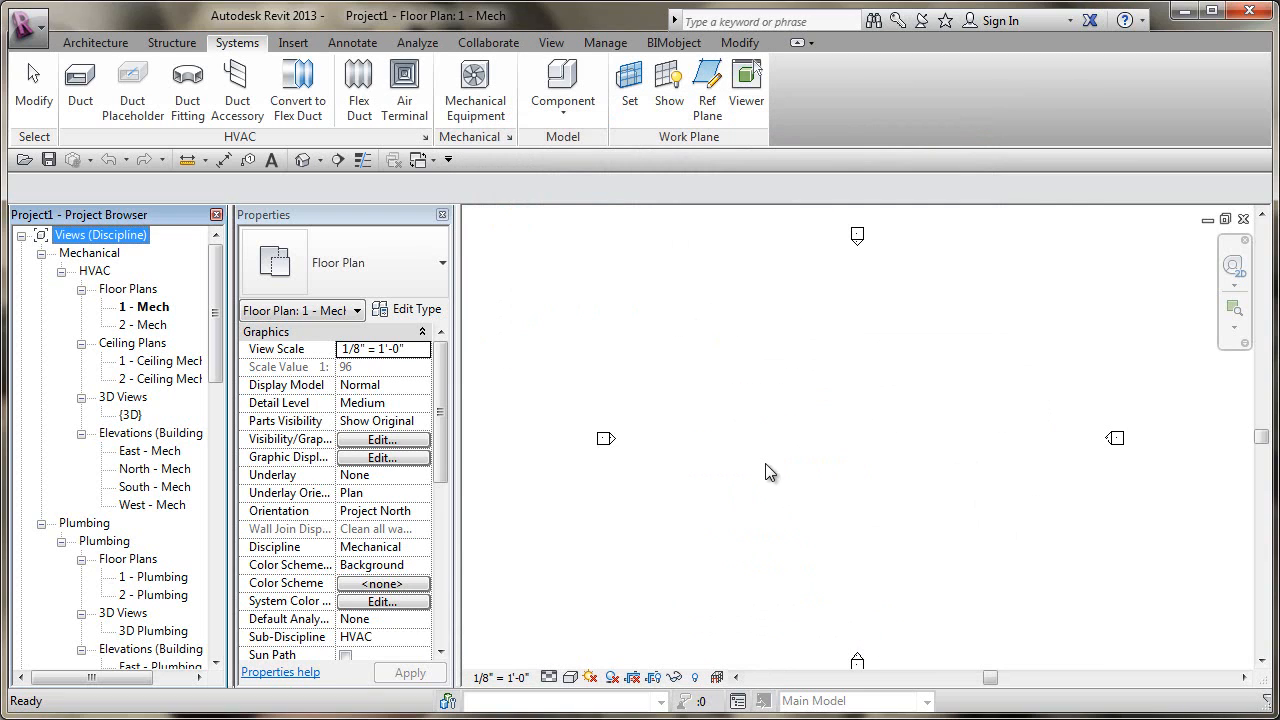
- Bring up the Recent Files page and create another project from the Structural template
click(738, 405)
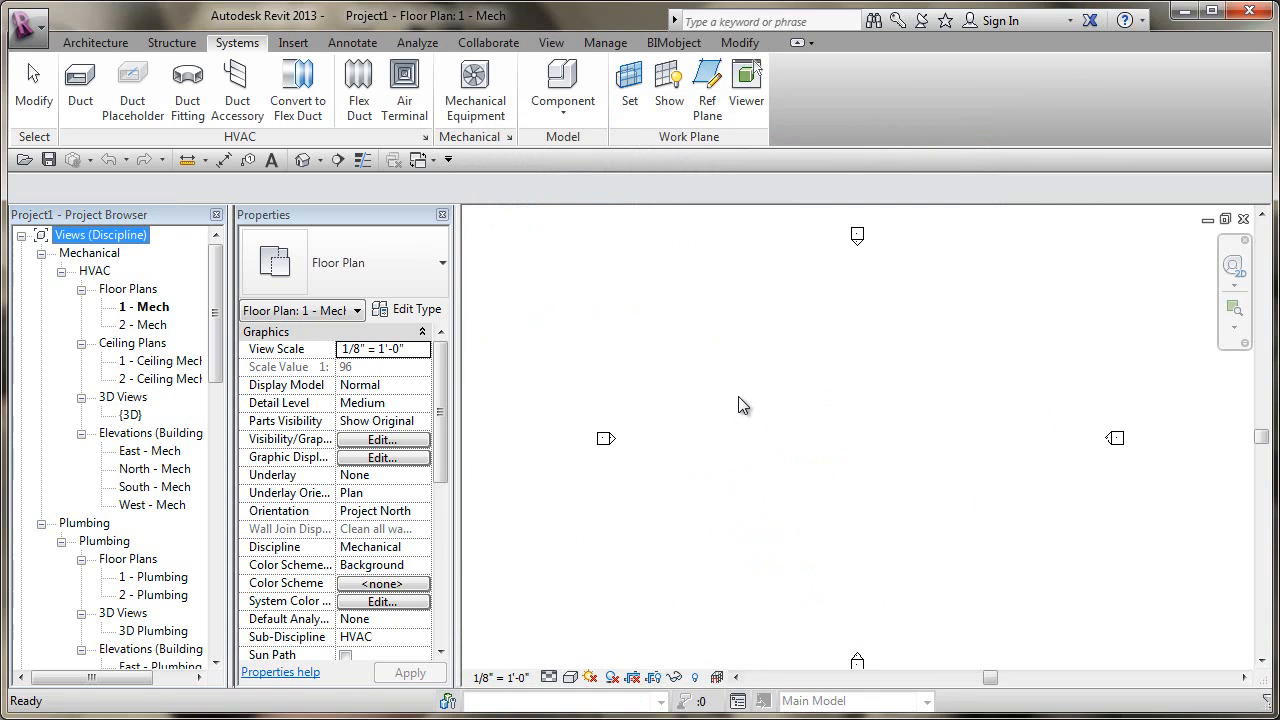
click(552, 43)
click(1155, 115)
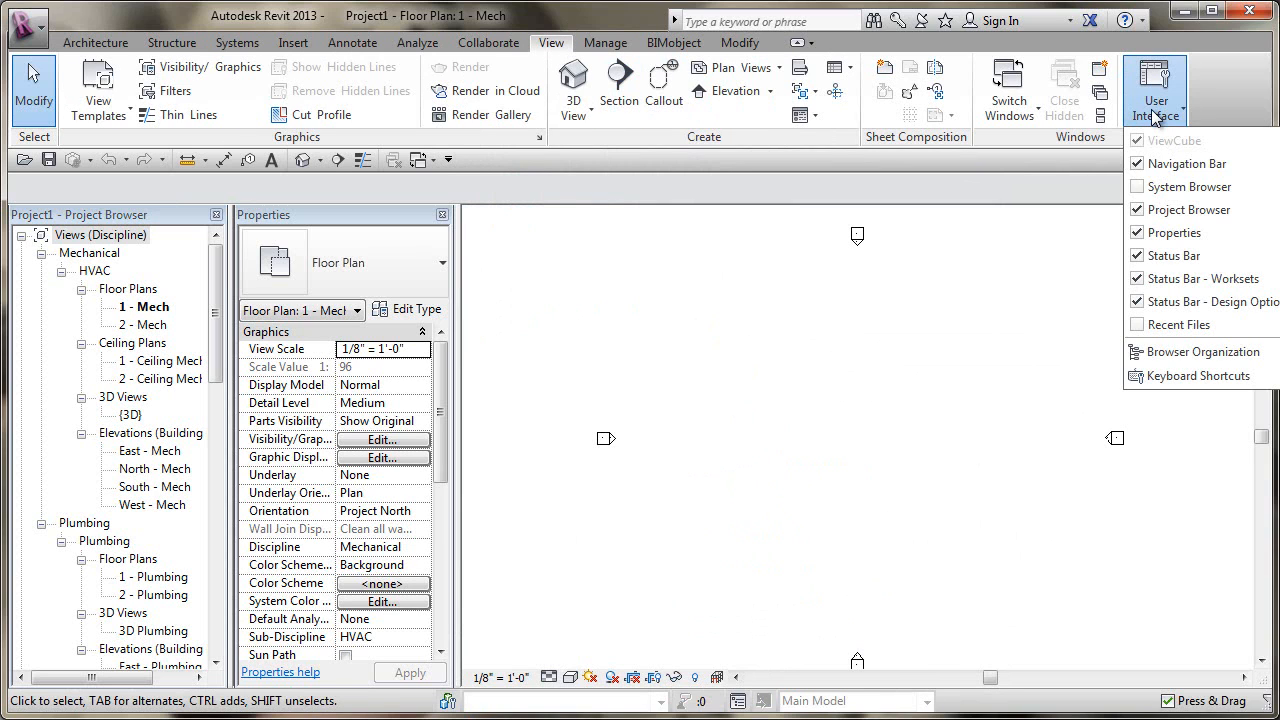
click(1165, 325)
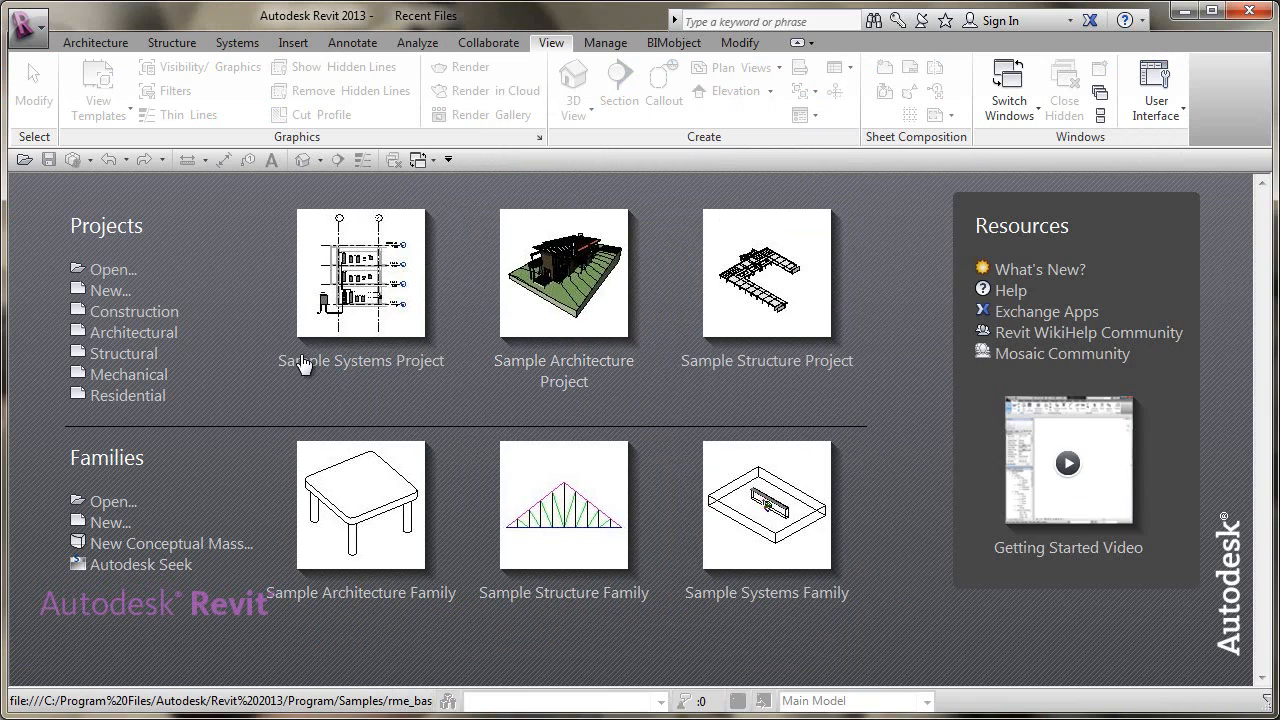
mouse_move(304, 364)
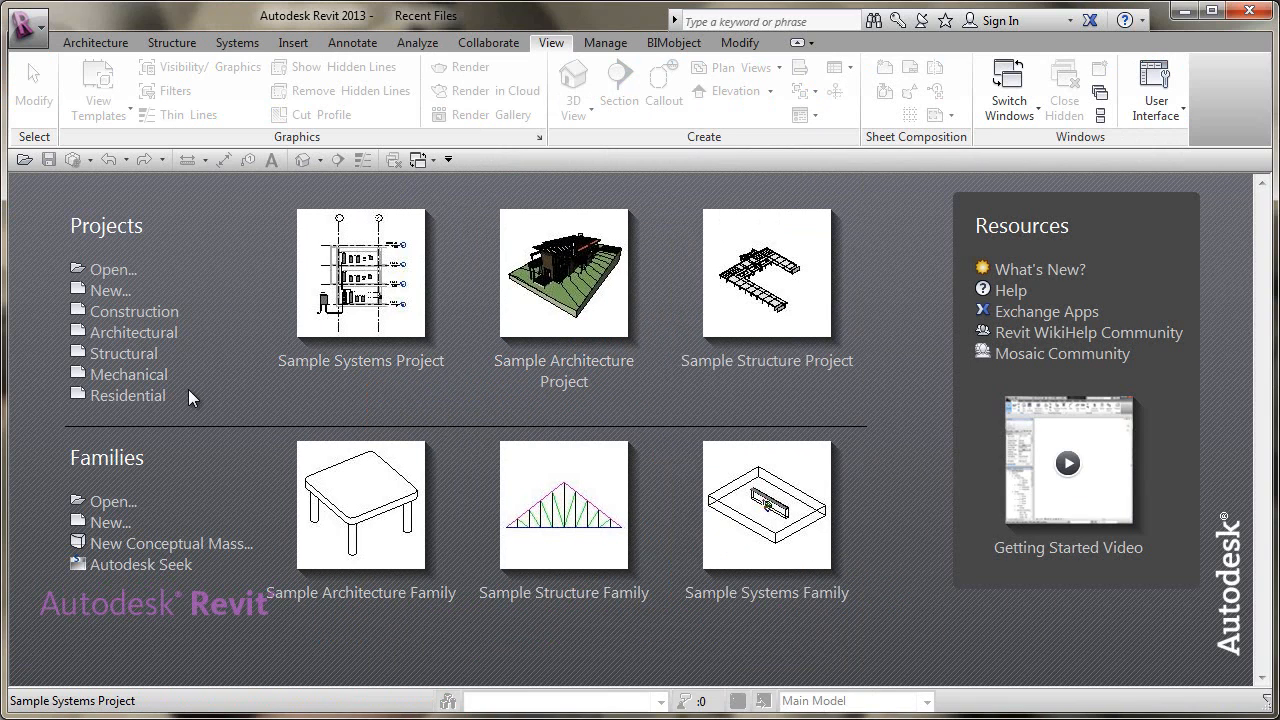
click(136, 356)
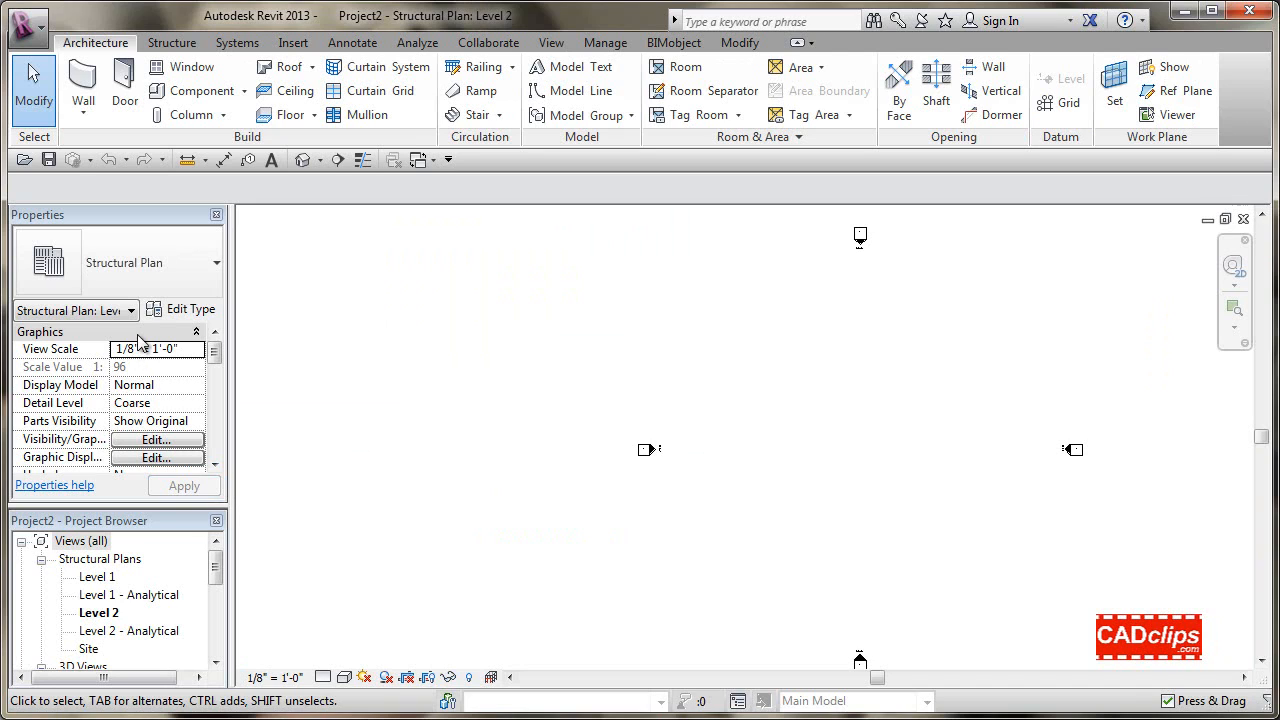
- Dock the Project Browser beside the Properties palette and expand Families to examine the structural project's family categories
drag(183, 519, 393, 400)
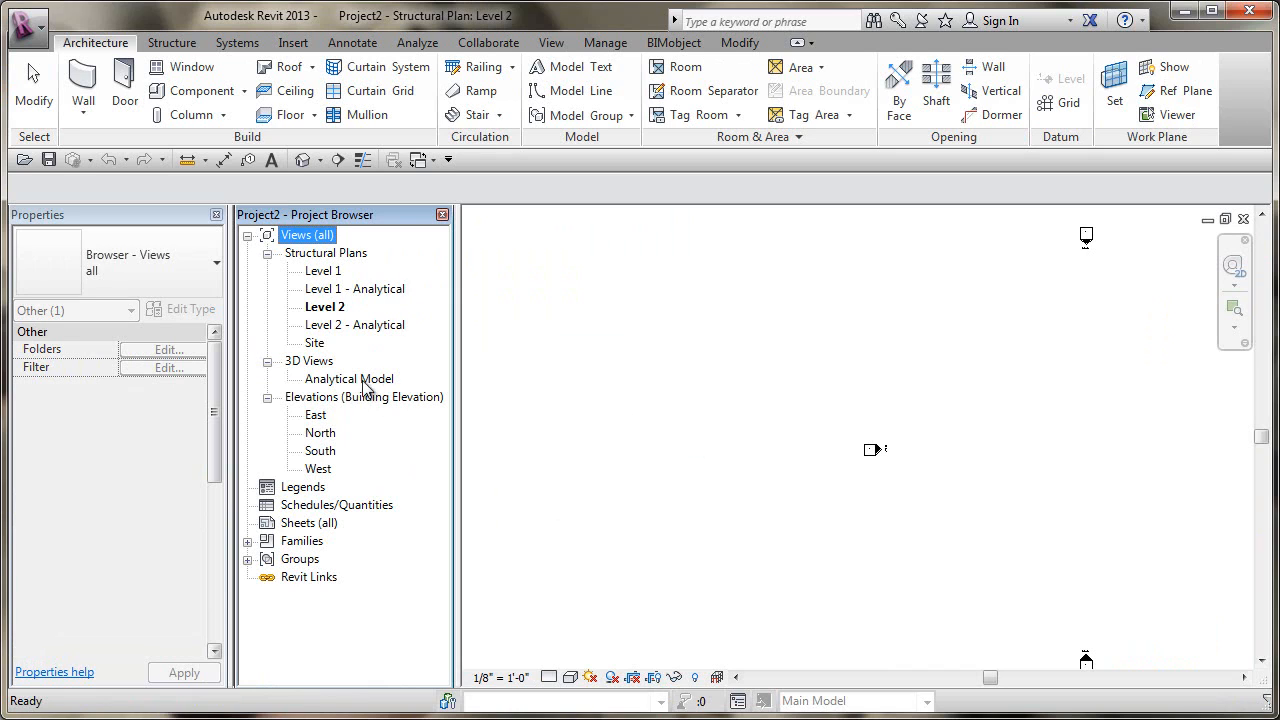
click(248, 541)
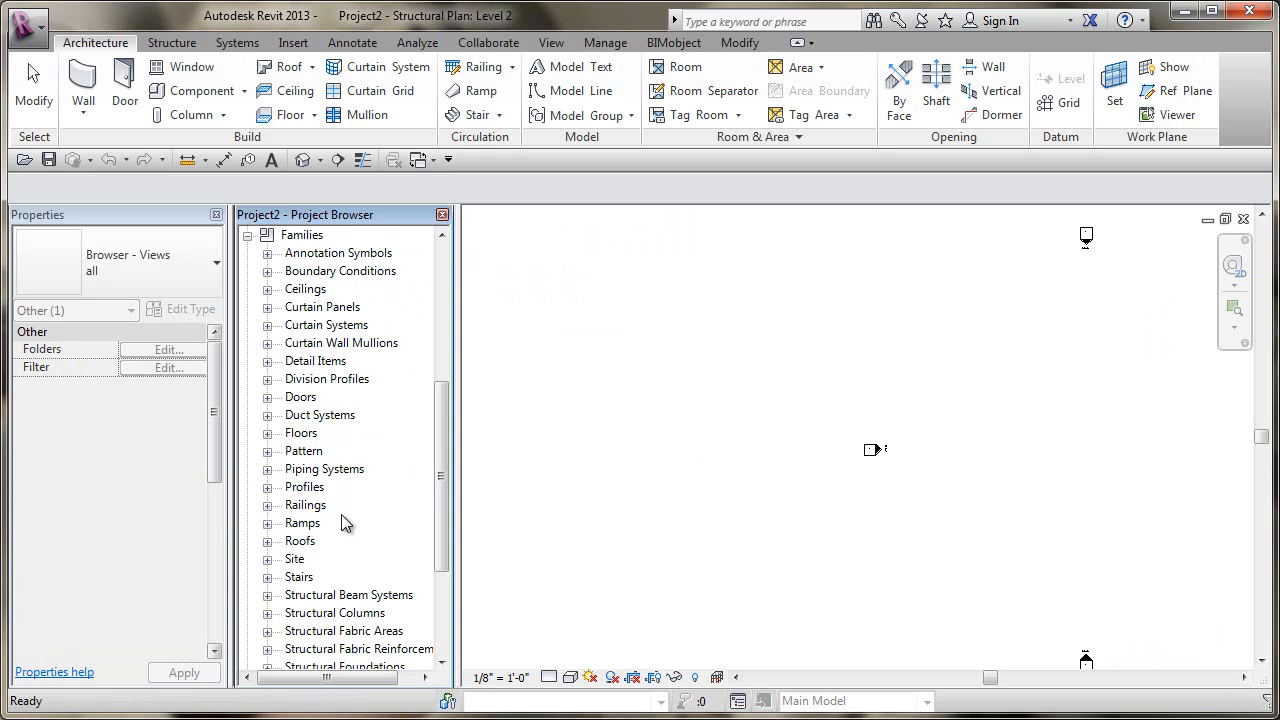
scroll(341, 514, down, 3)
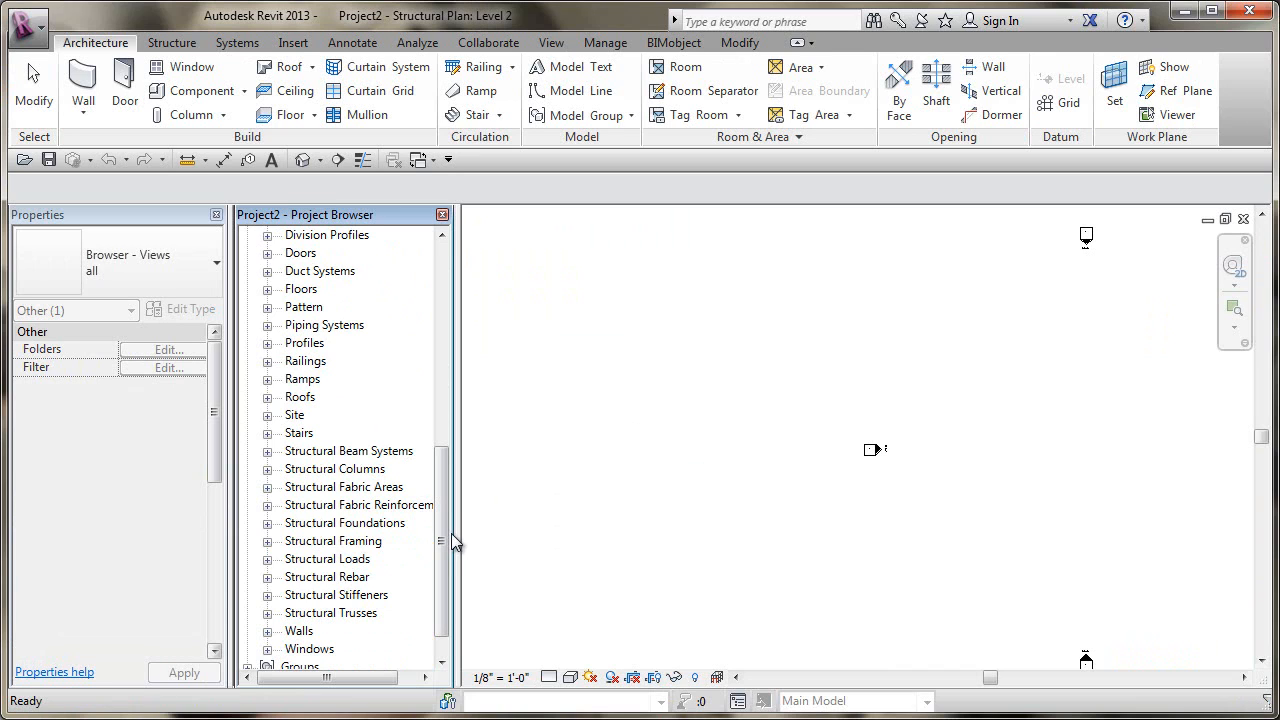
drag(451, 540, 642, 328)
click(643, 337)
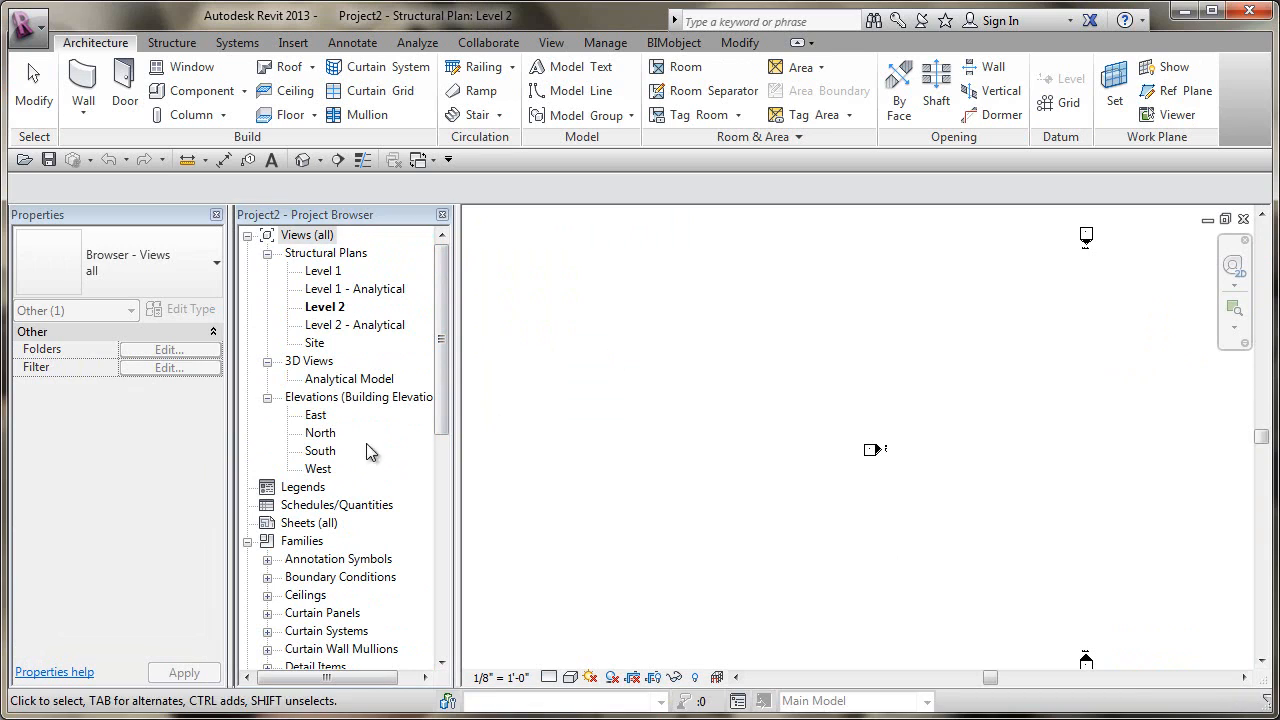
- Open the South elevation and inspect the Level 1 - Analytical and Level 2 - Analytical structural plan entries
double_click(322, 451)
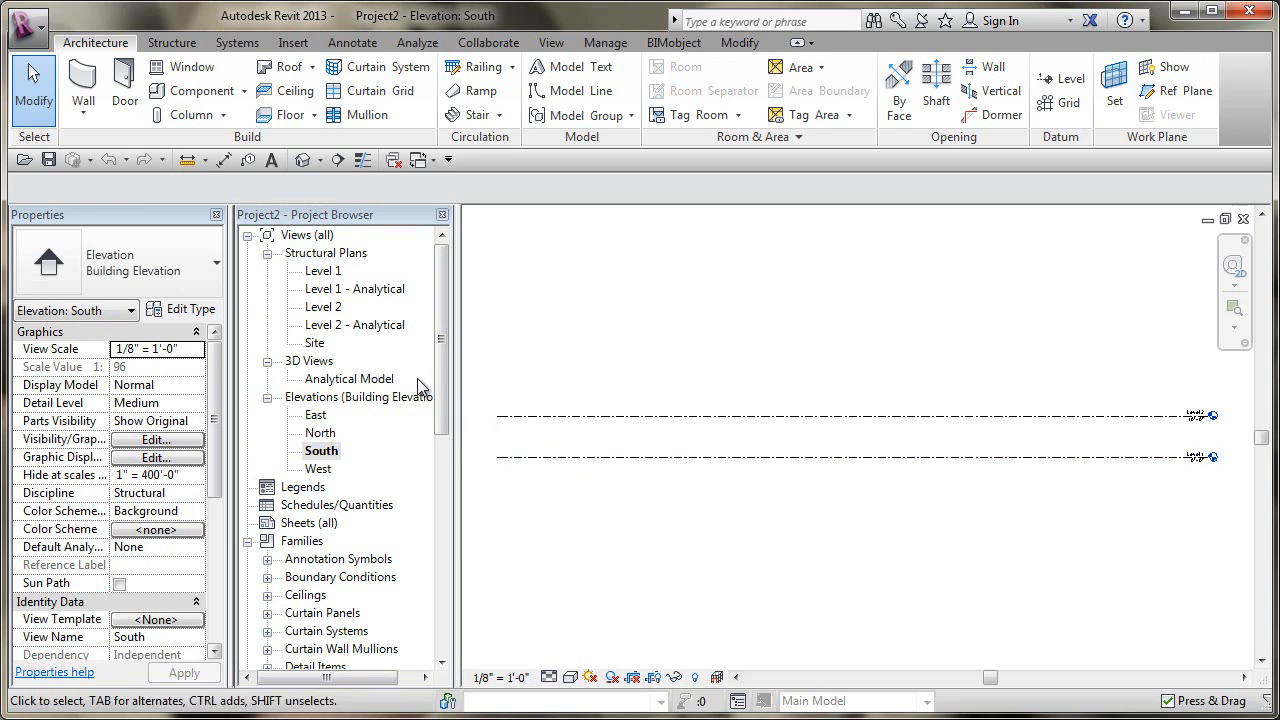
click(370, 289)
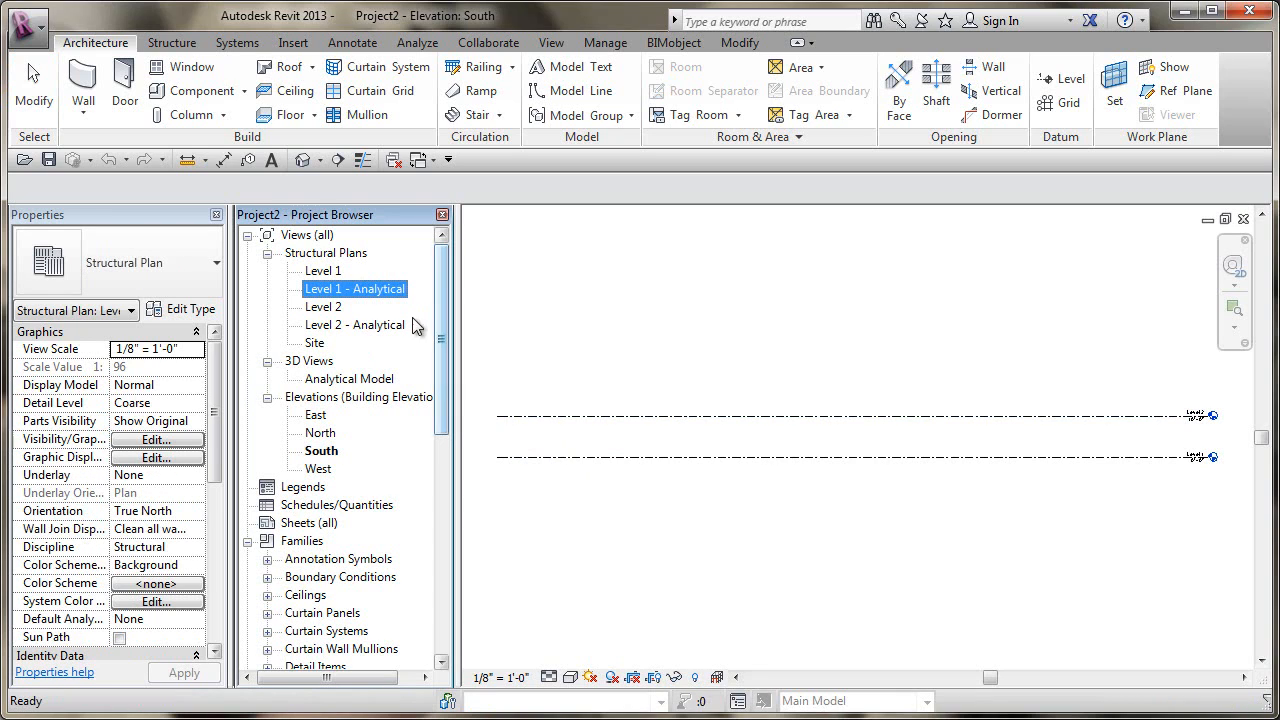
click(360, 328)
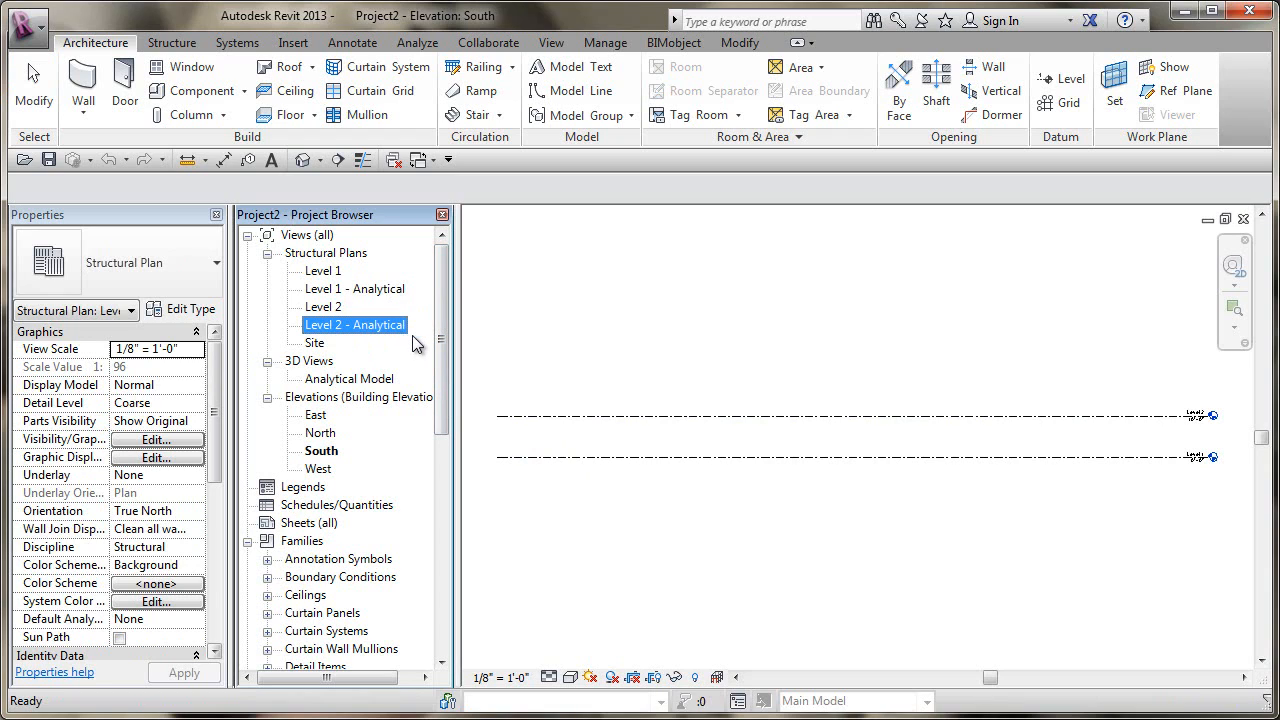
- Close both the structural and the mechanical project
click(30, 32)
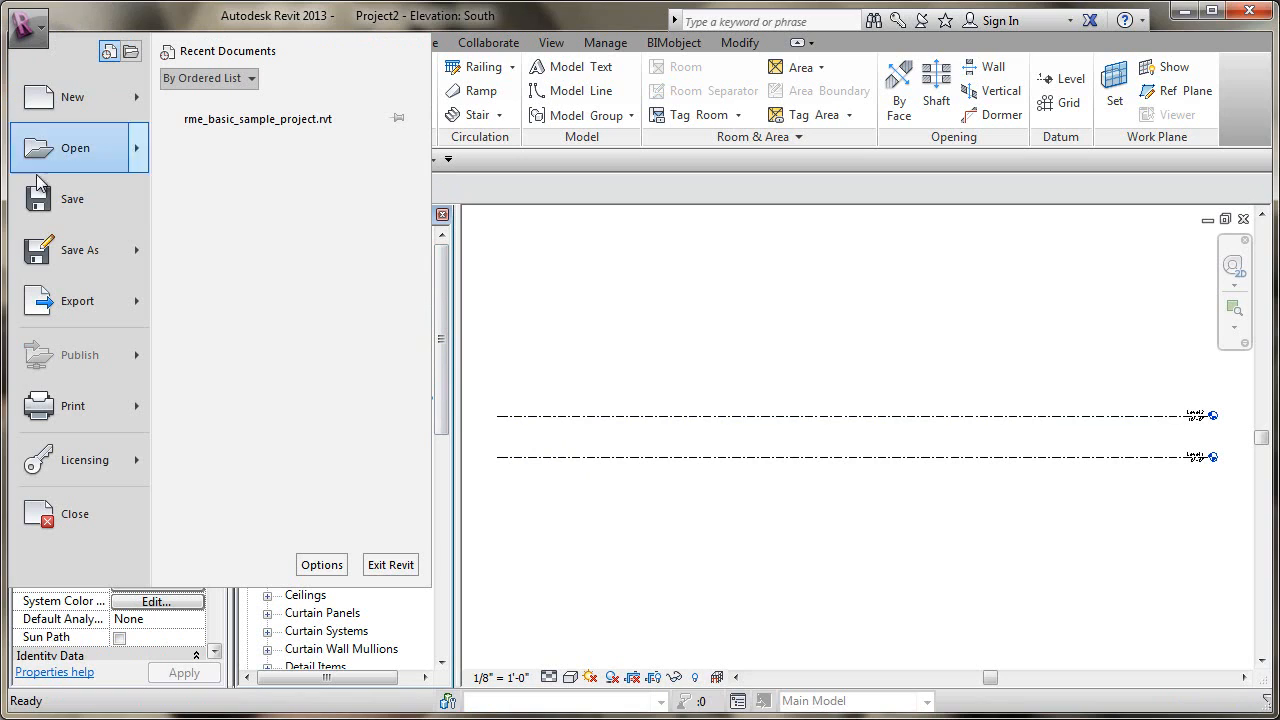
click(87, 514)
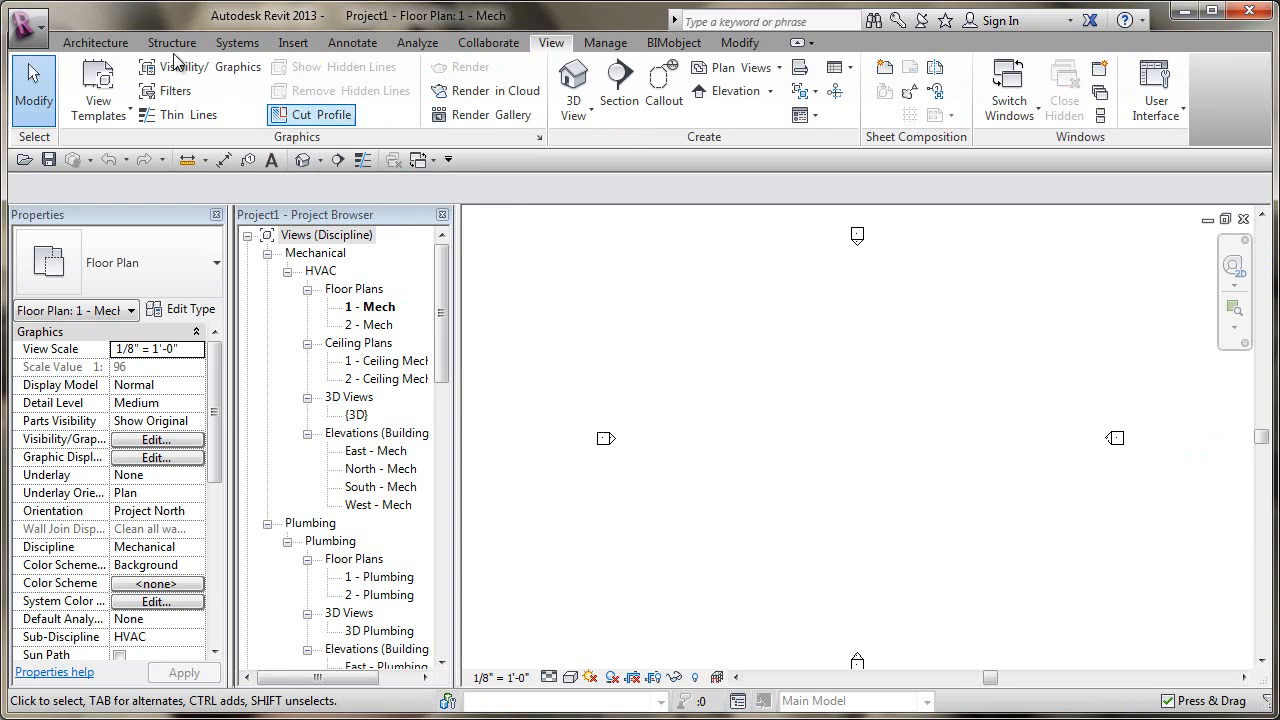
click(27, 24)
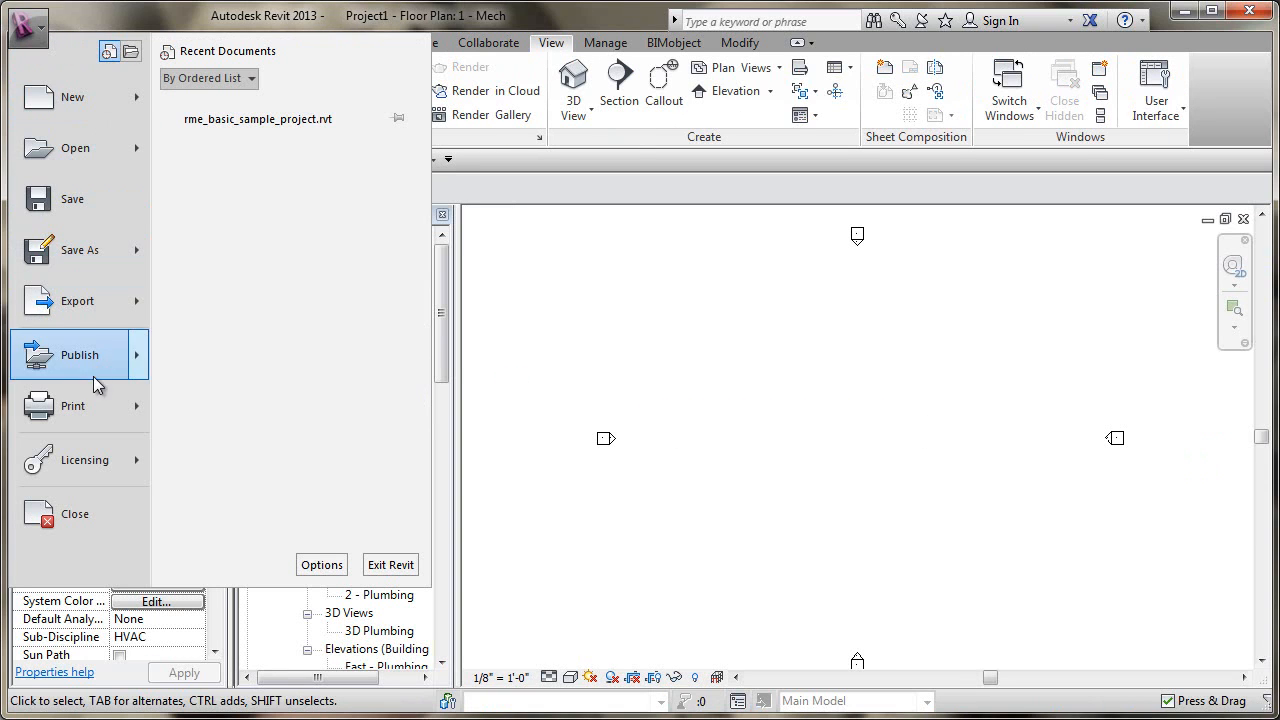
click(66, 510)
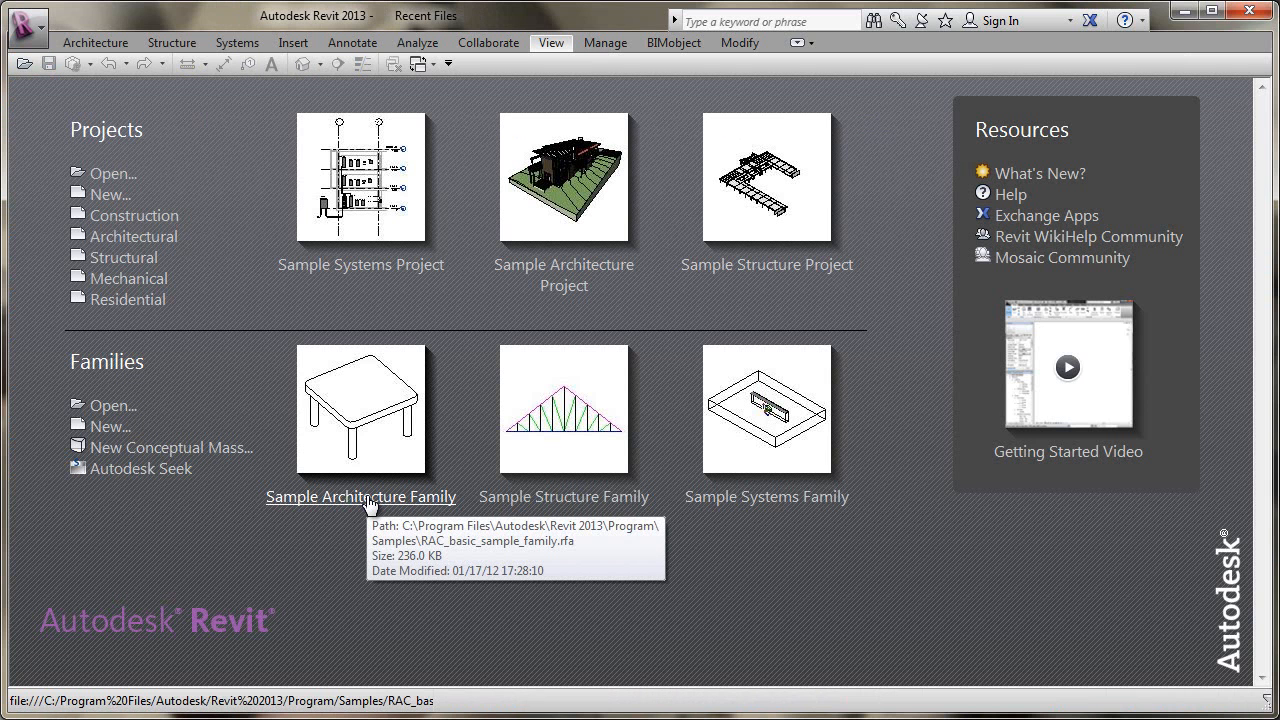
- Move the Residential template to the first place in the project template files list of the file location options
click(31, 26)
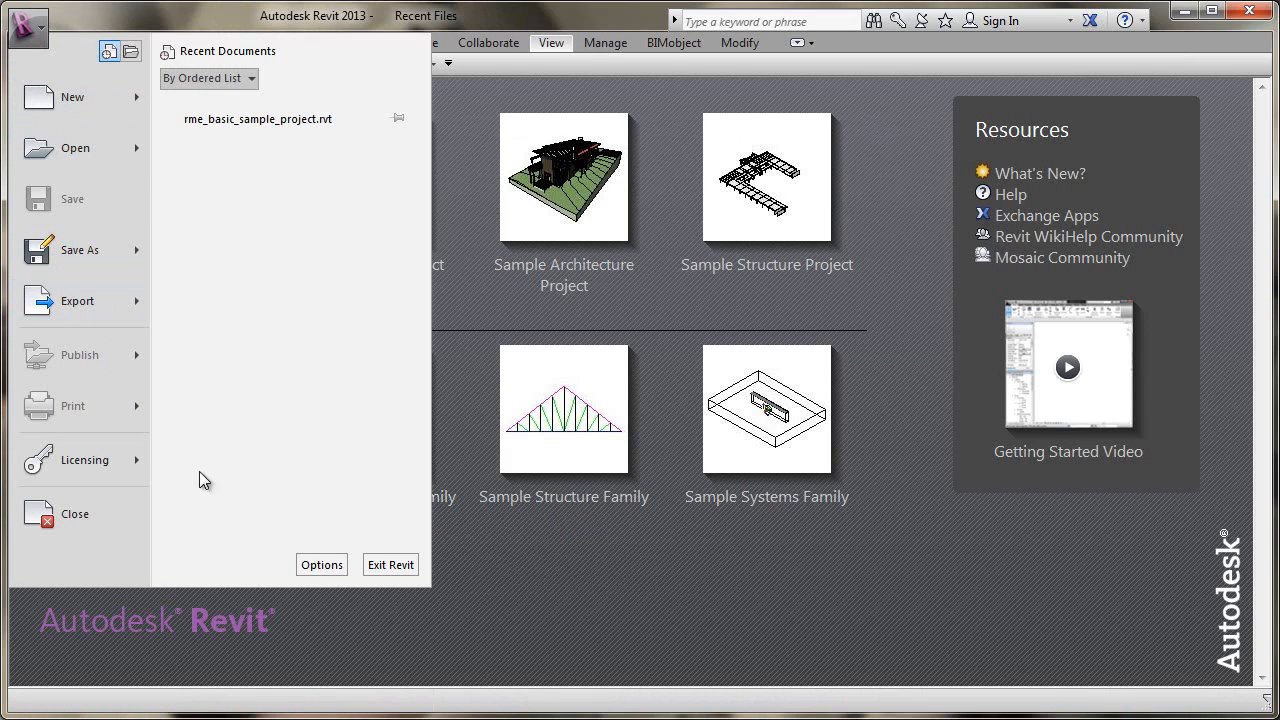
click(323, 566)
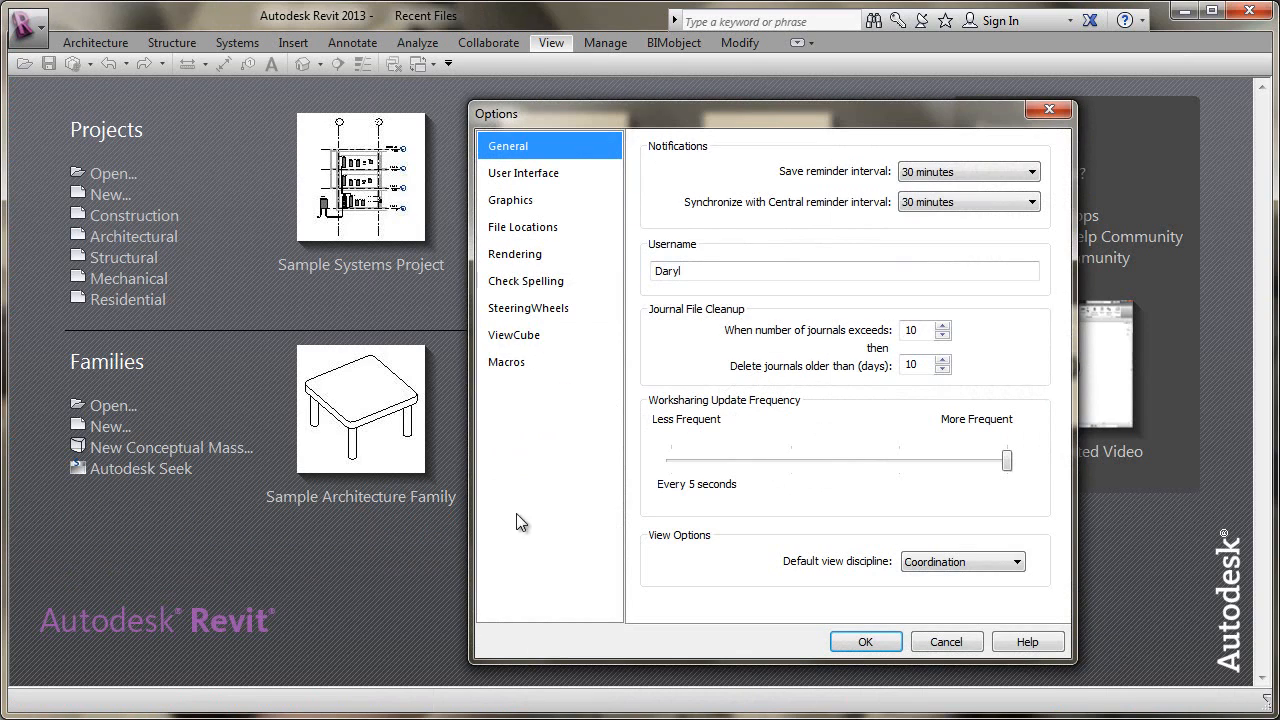
click(557, 227)
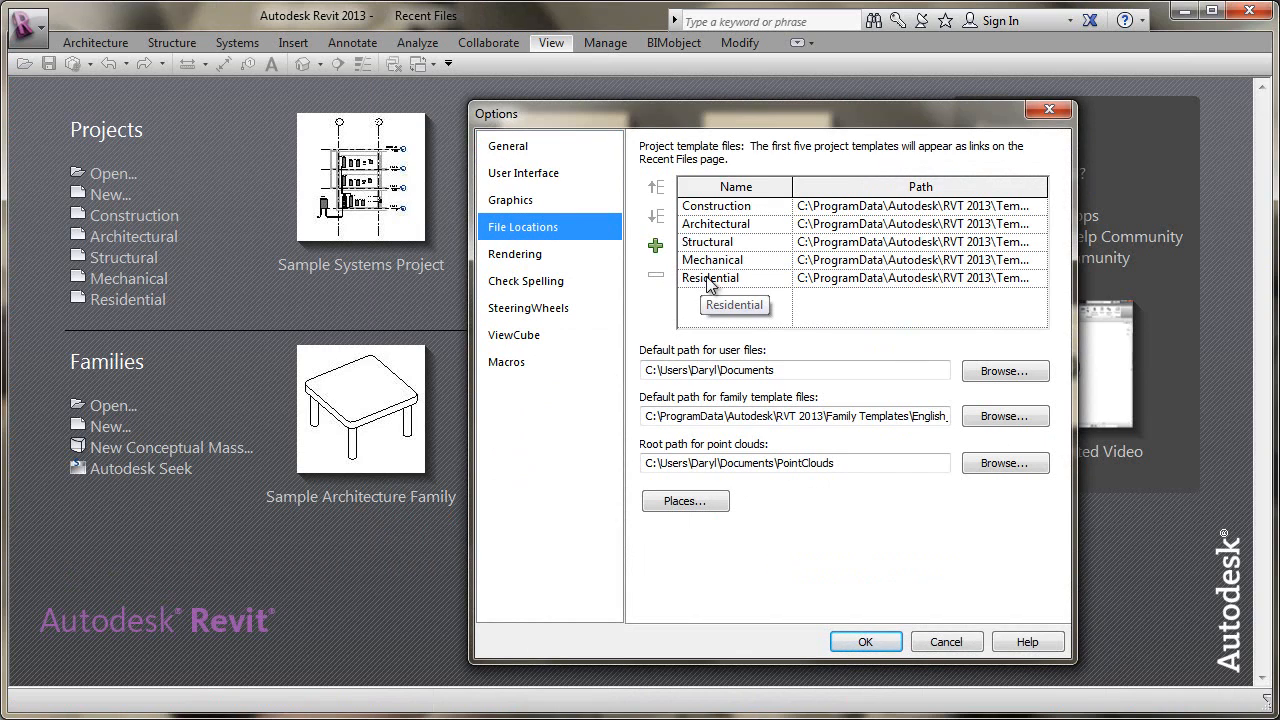
click(772, 278)
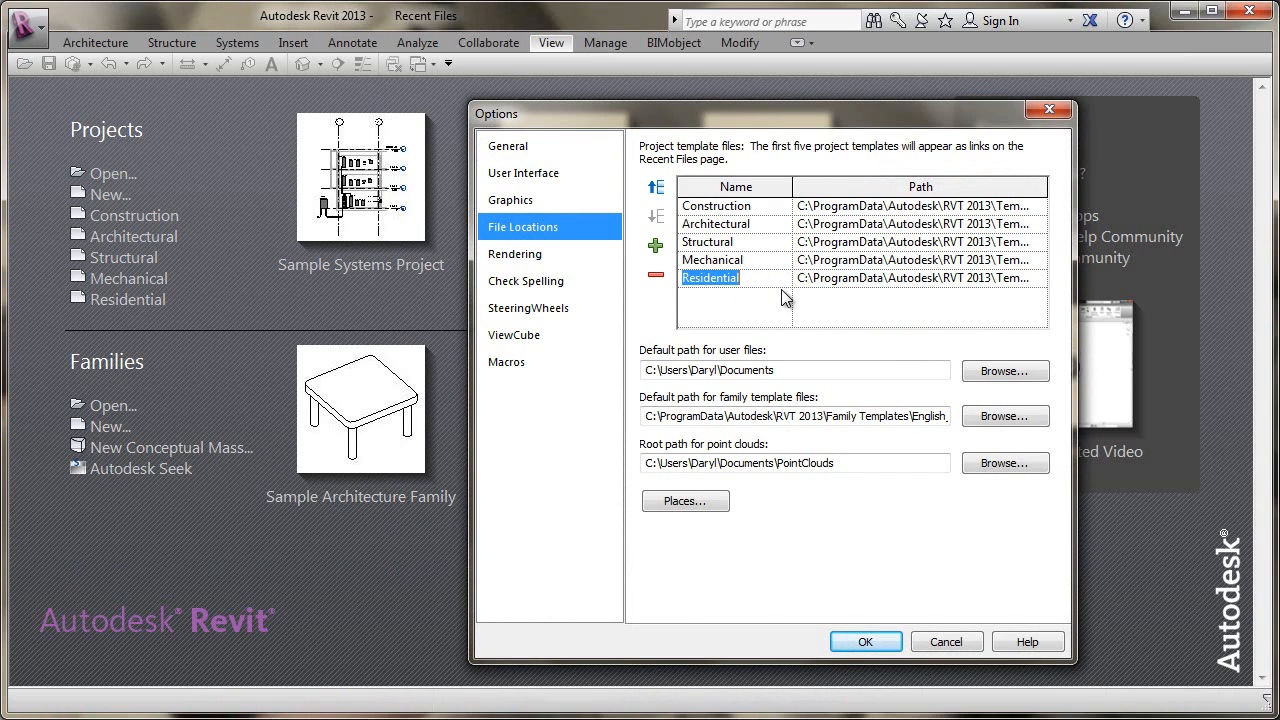
click(656, 187)
click(656, 187)
click(656, 187)
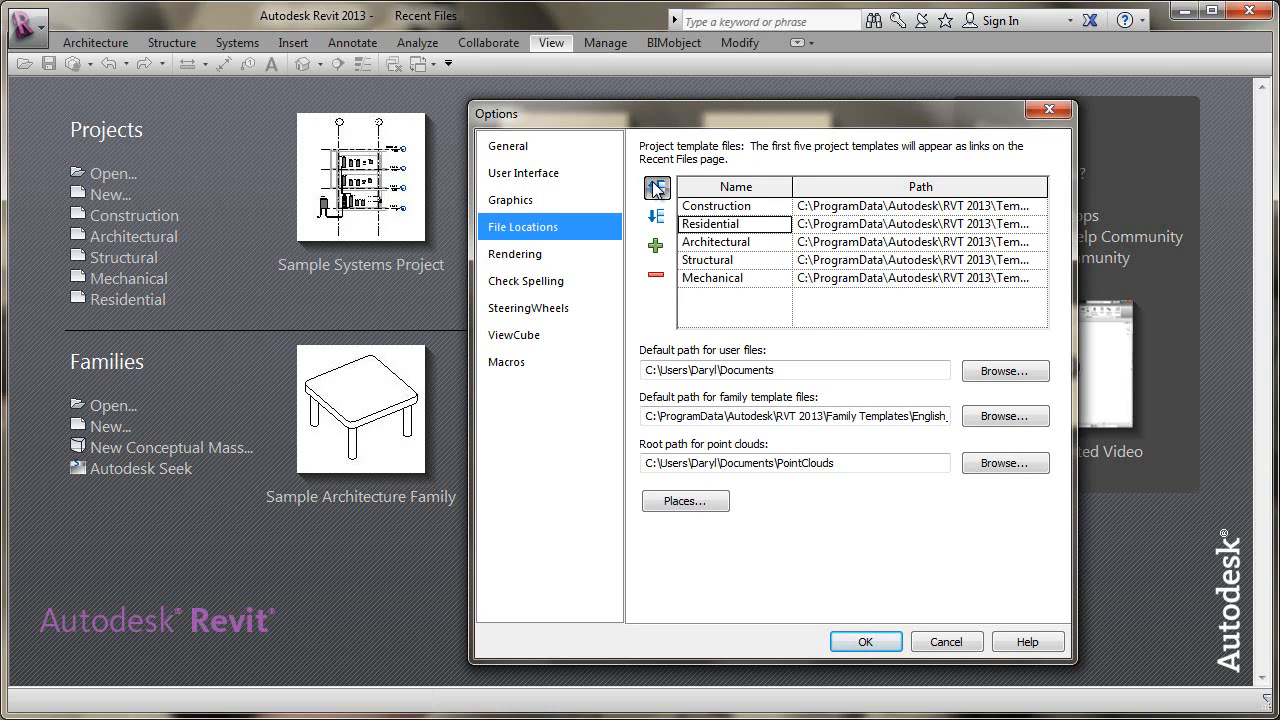
click(656, 187)
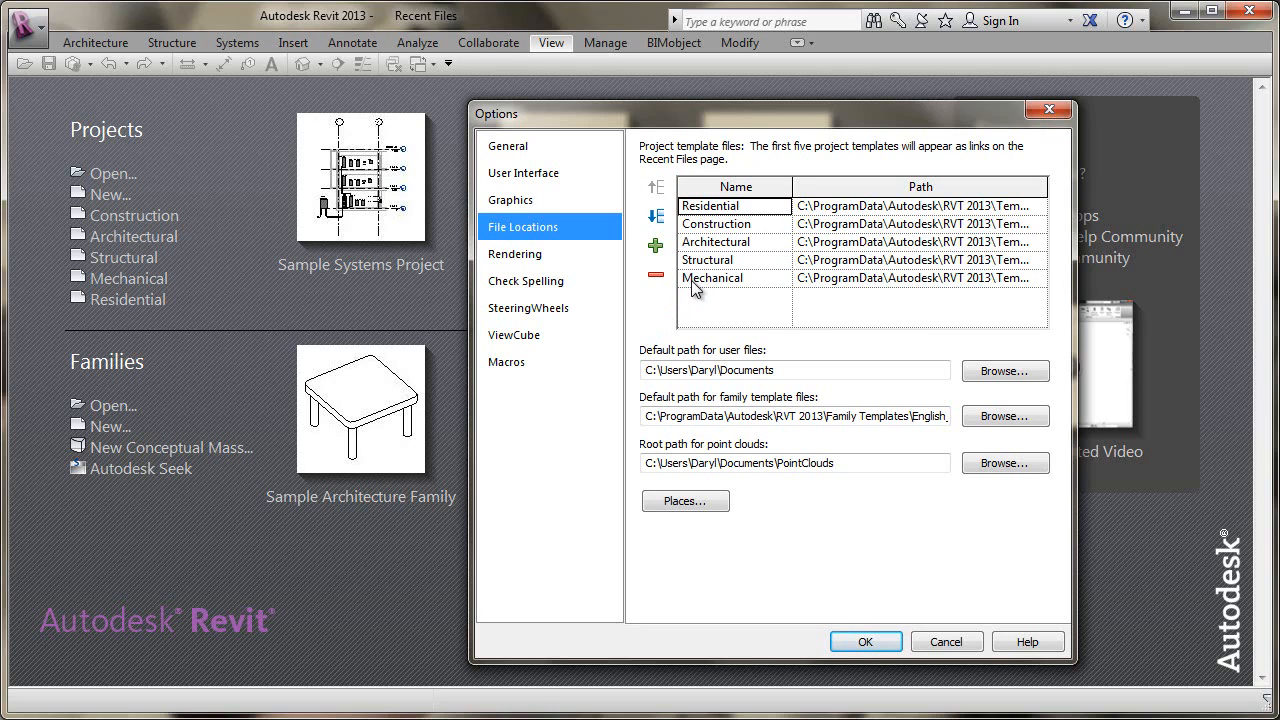
- Move the Mechanical template up to second place, directly below Residential, and apply the new template order
click(708, 278)
click(656, 187)
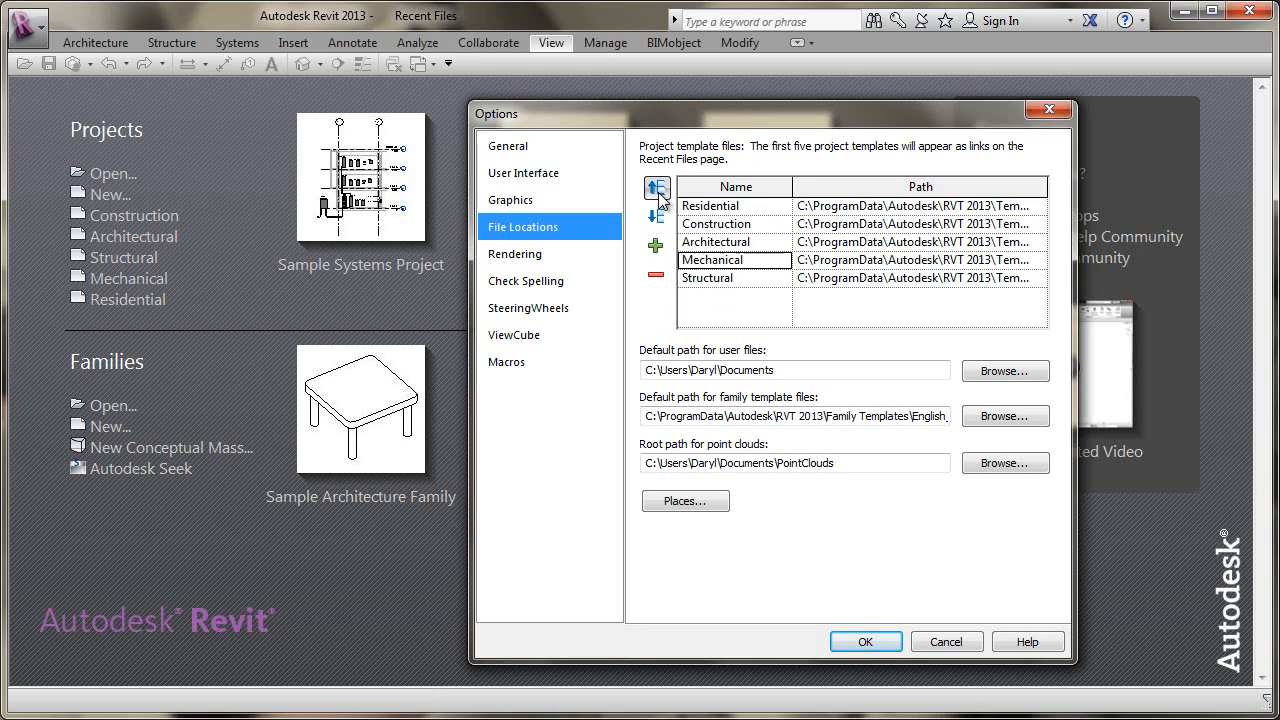
click(656, 187)
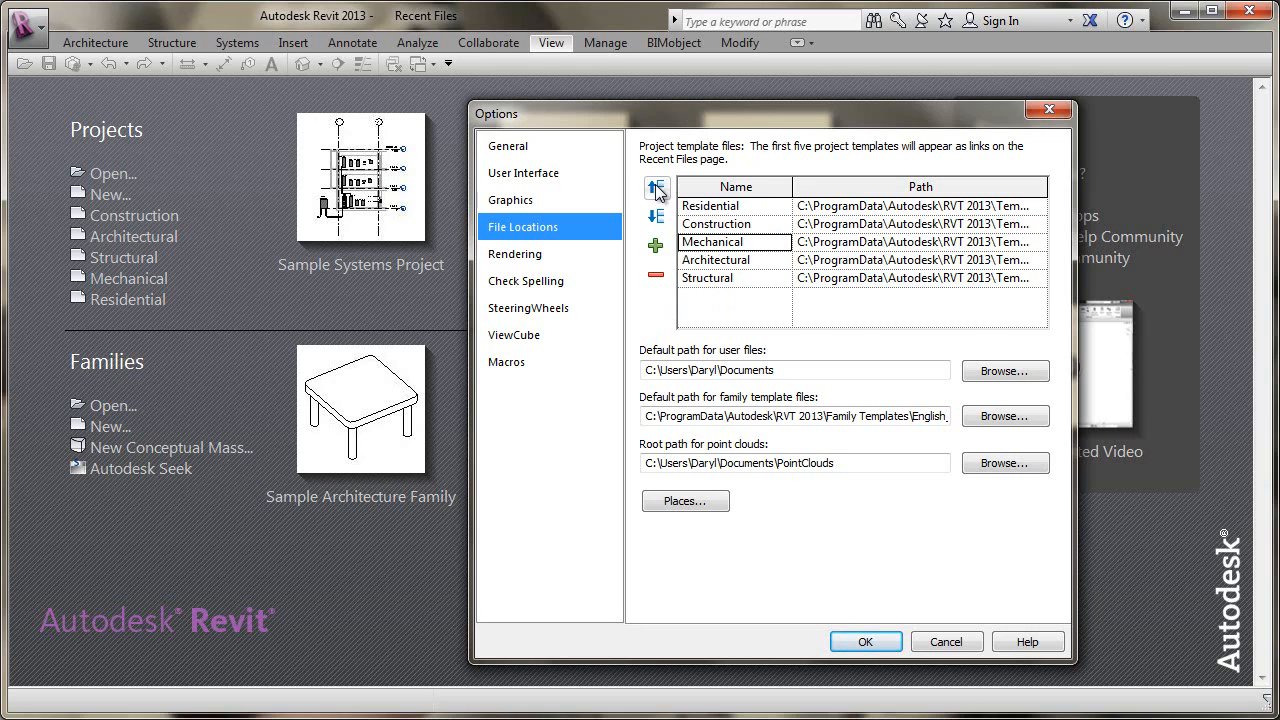
click(656, 187)
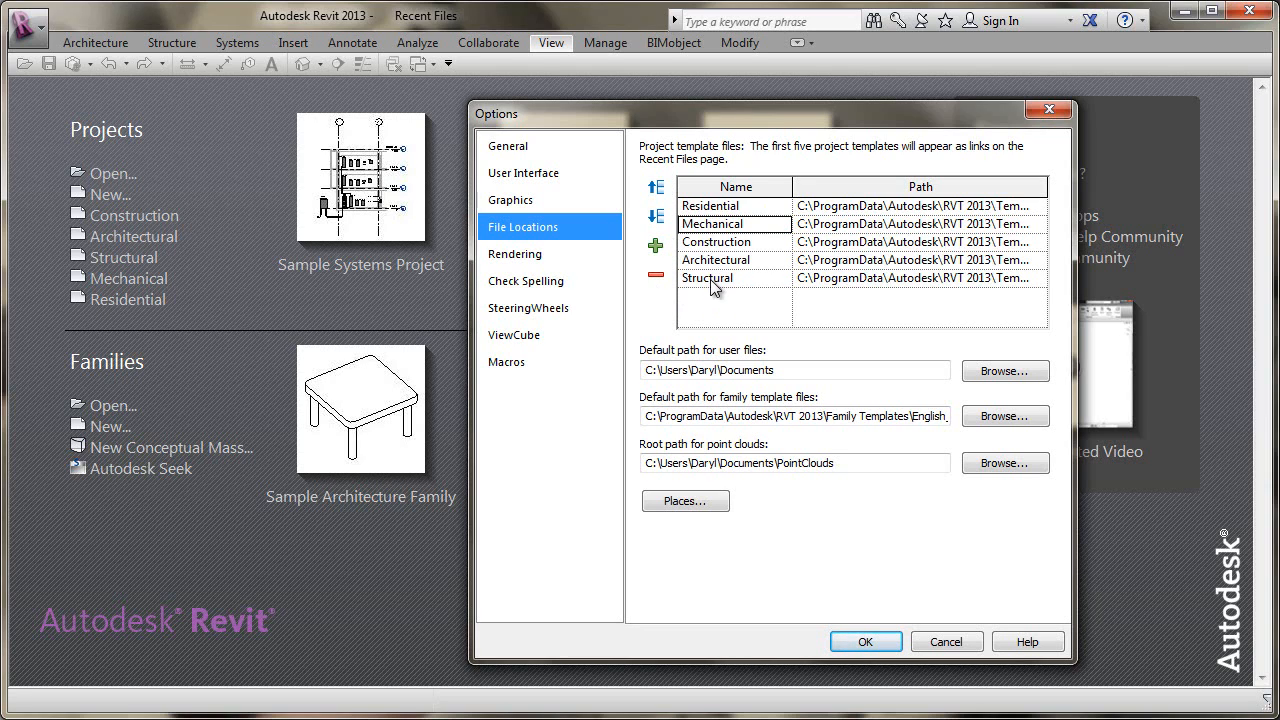
click(866, 641)
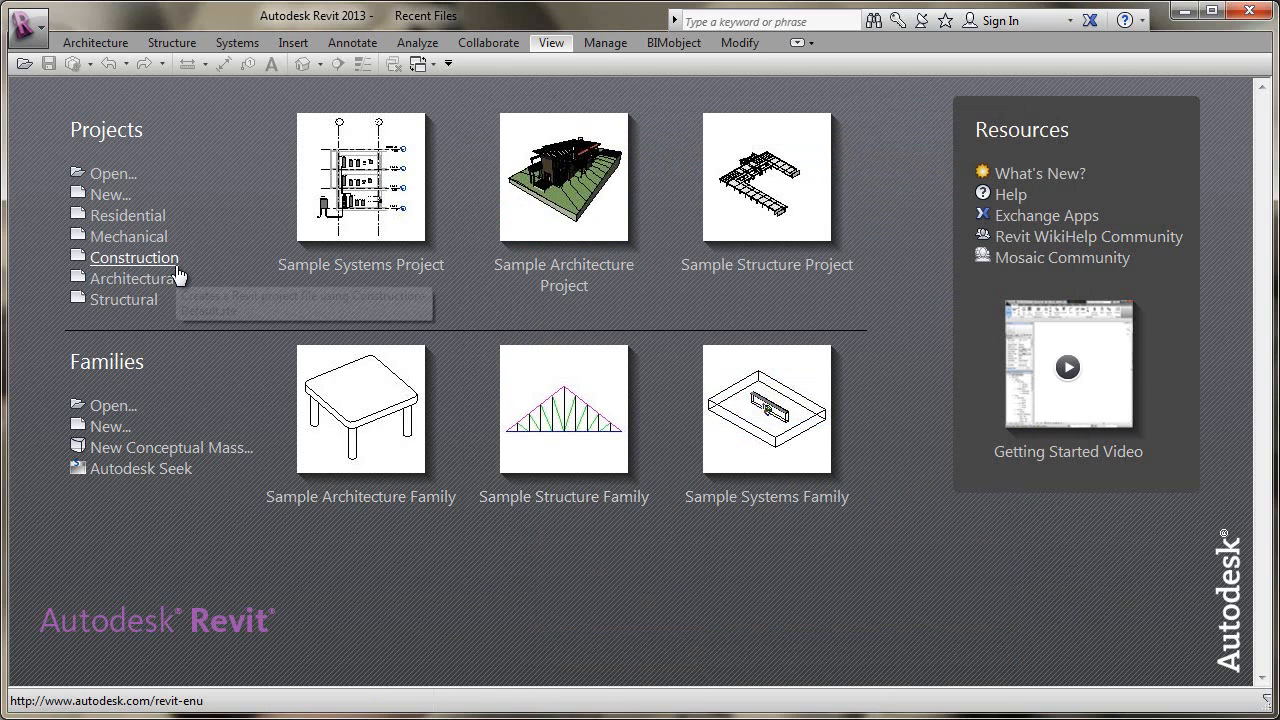
- Examine the template file choices and the Project template option for a new project, and leave without creating one
click(117, 194)
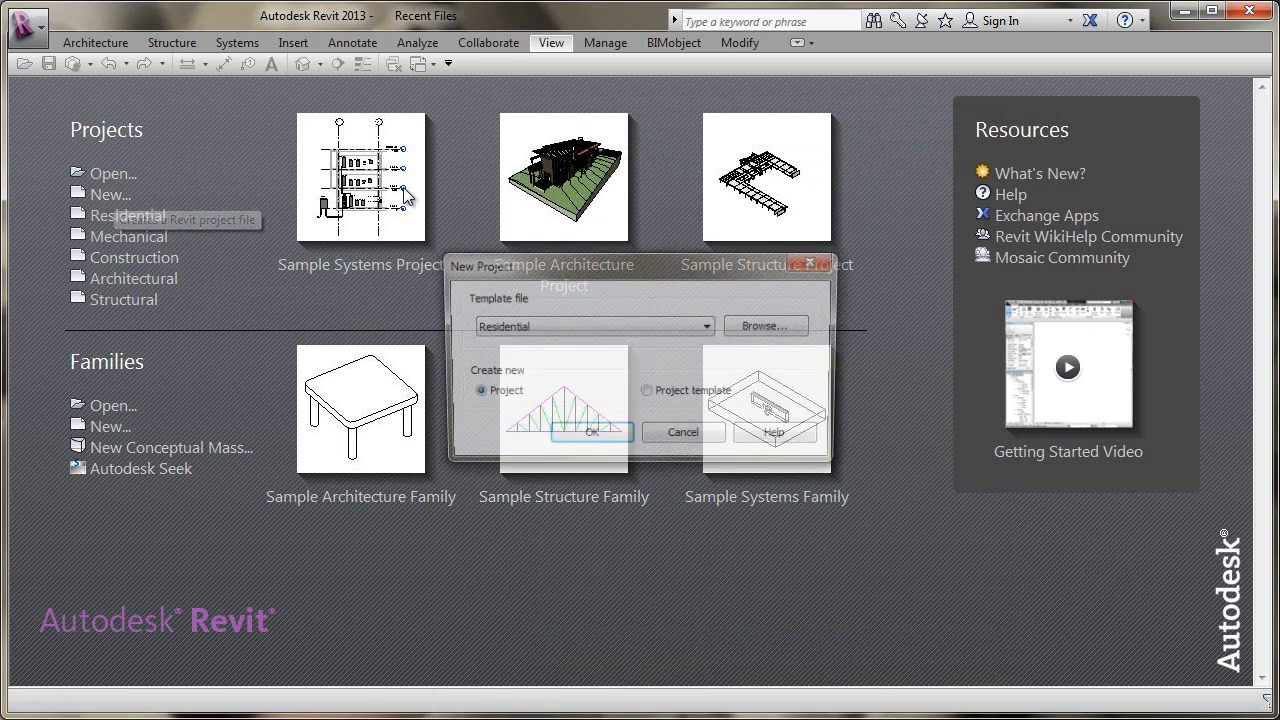
click(546, 327)
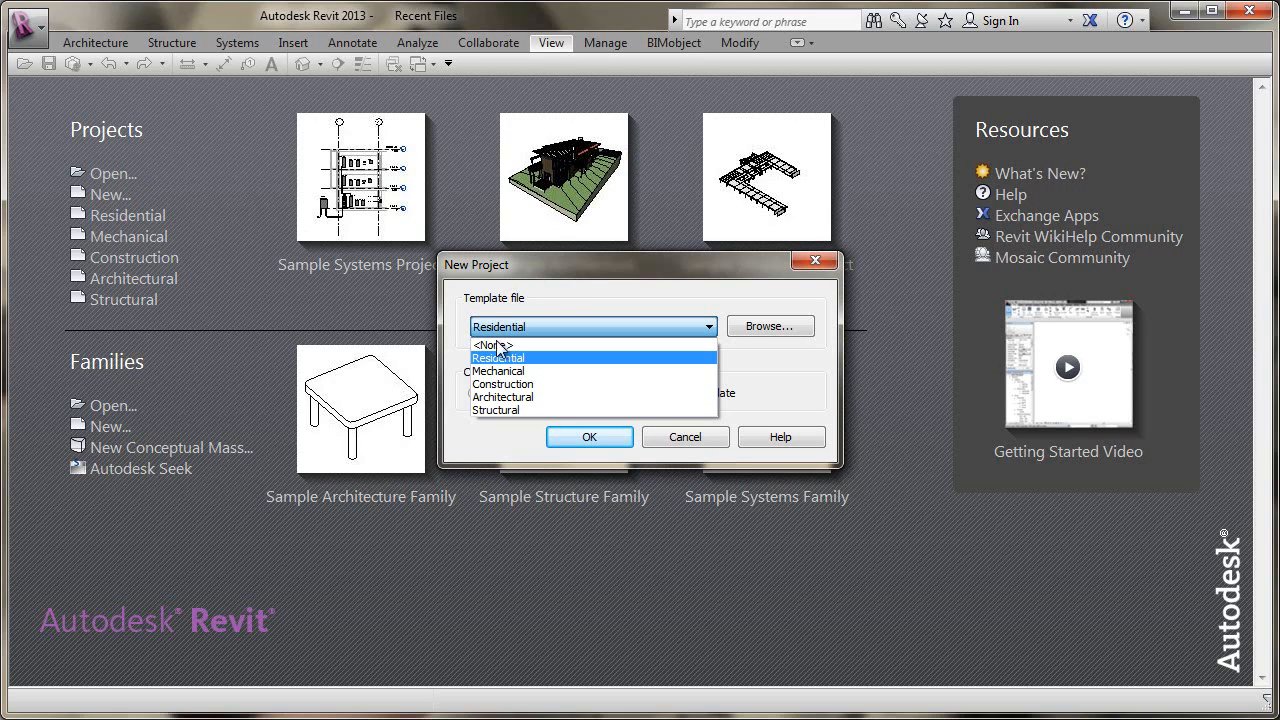
click(752, 362)
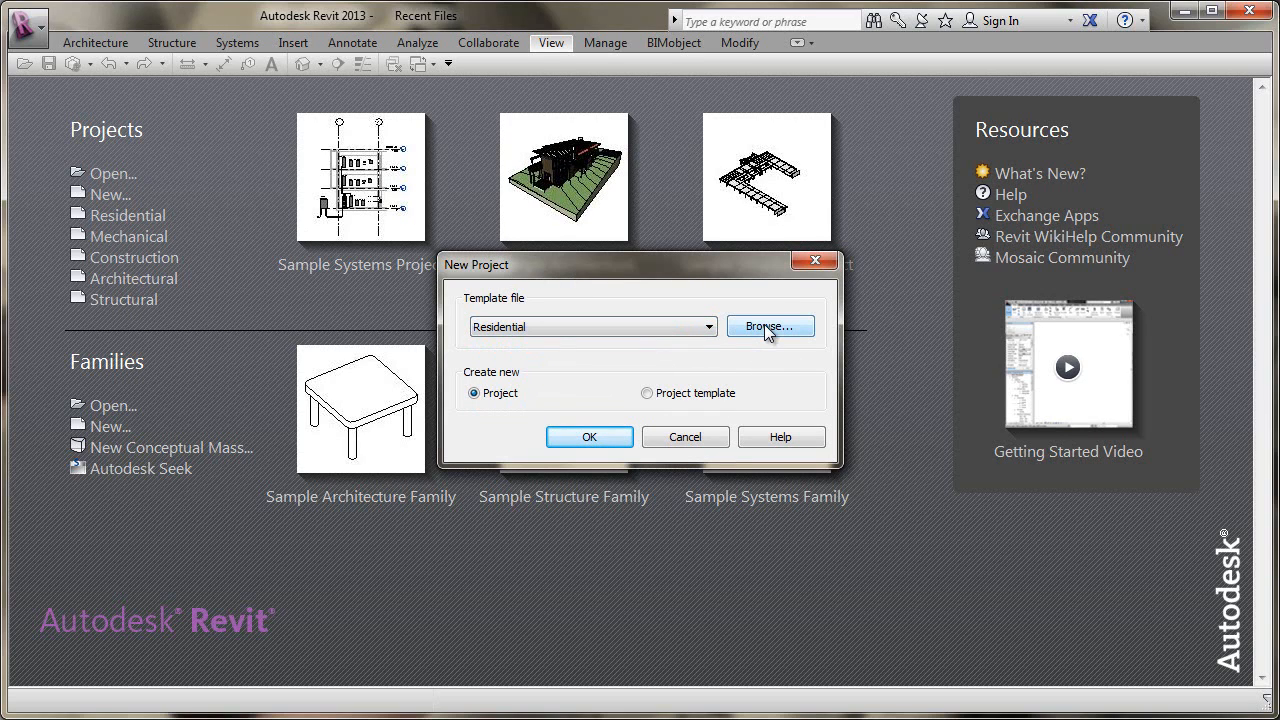
click(649, 398)
click(694, 436)
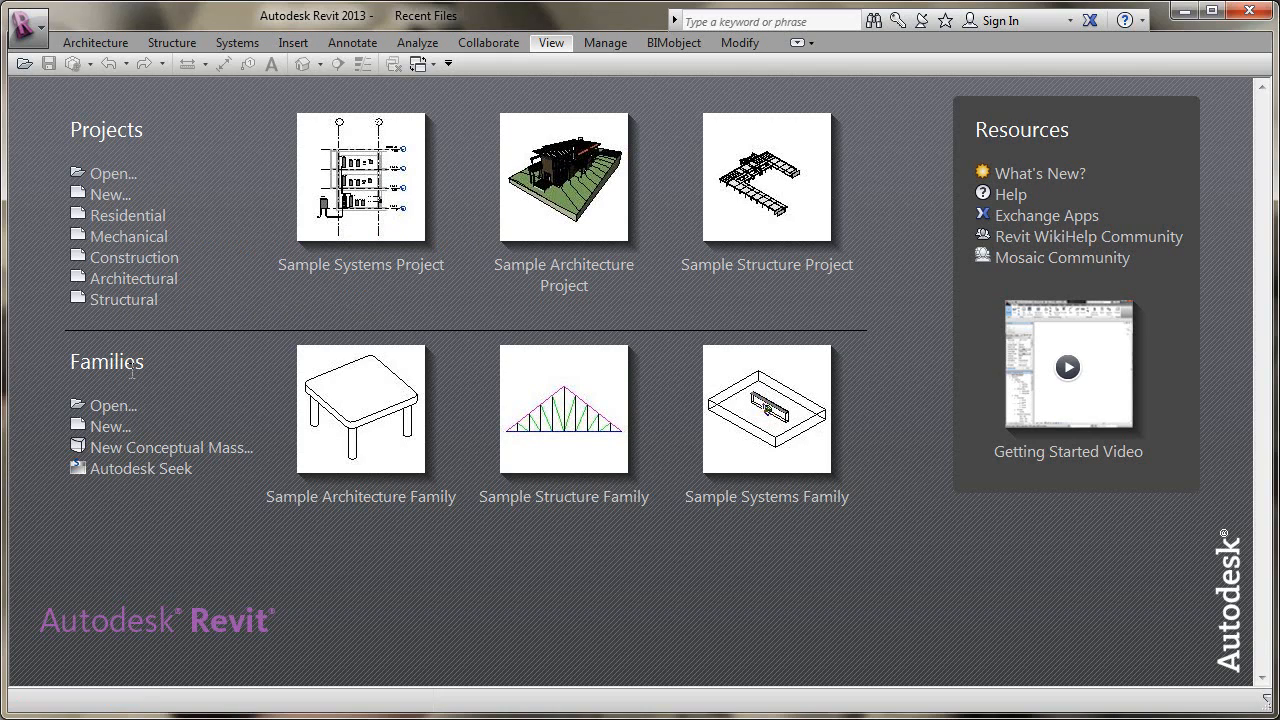
- Browse the new family templates and preview the Entourage, Furniture System and Furniture templates
click(112, 428)
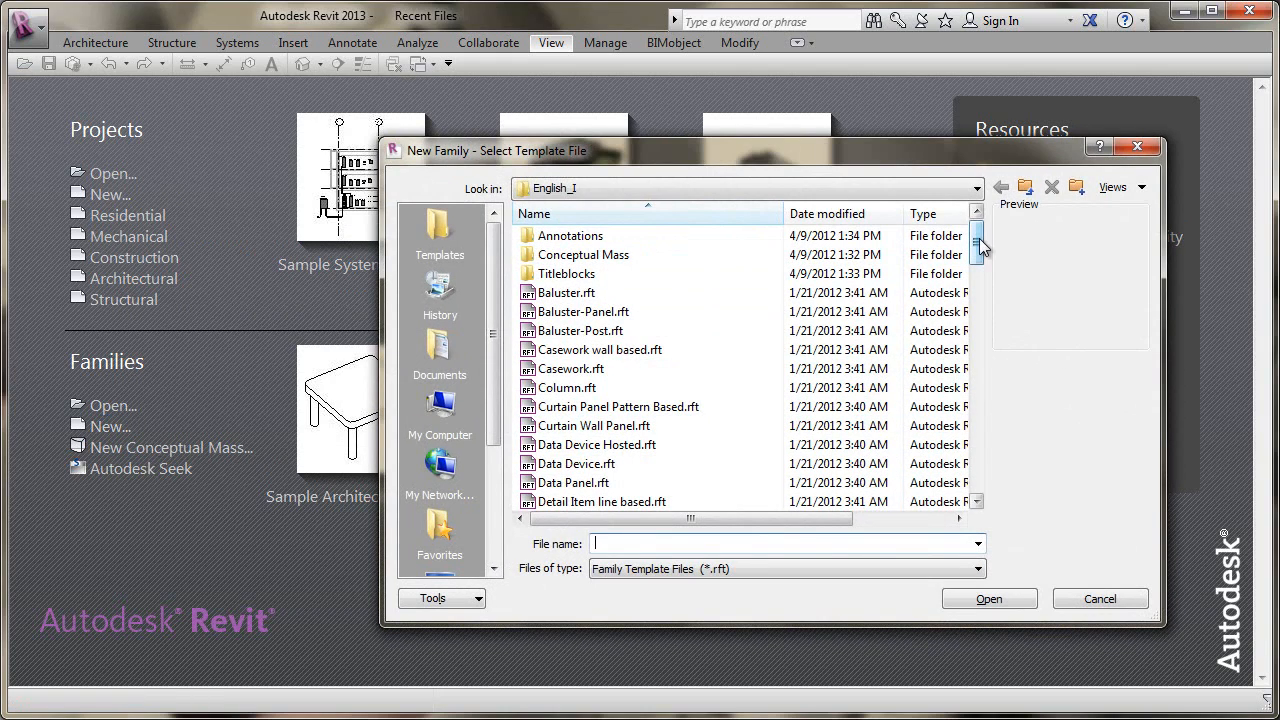
drag(980, 243, 978, 315)
click(636, 340)
click(585, 369)
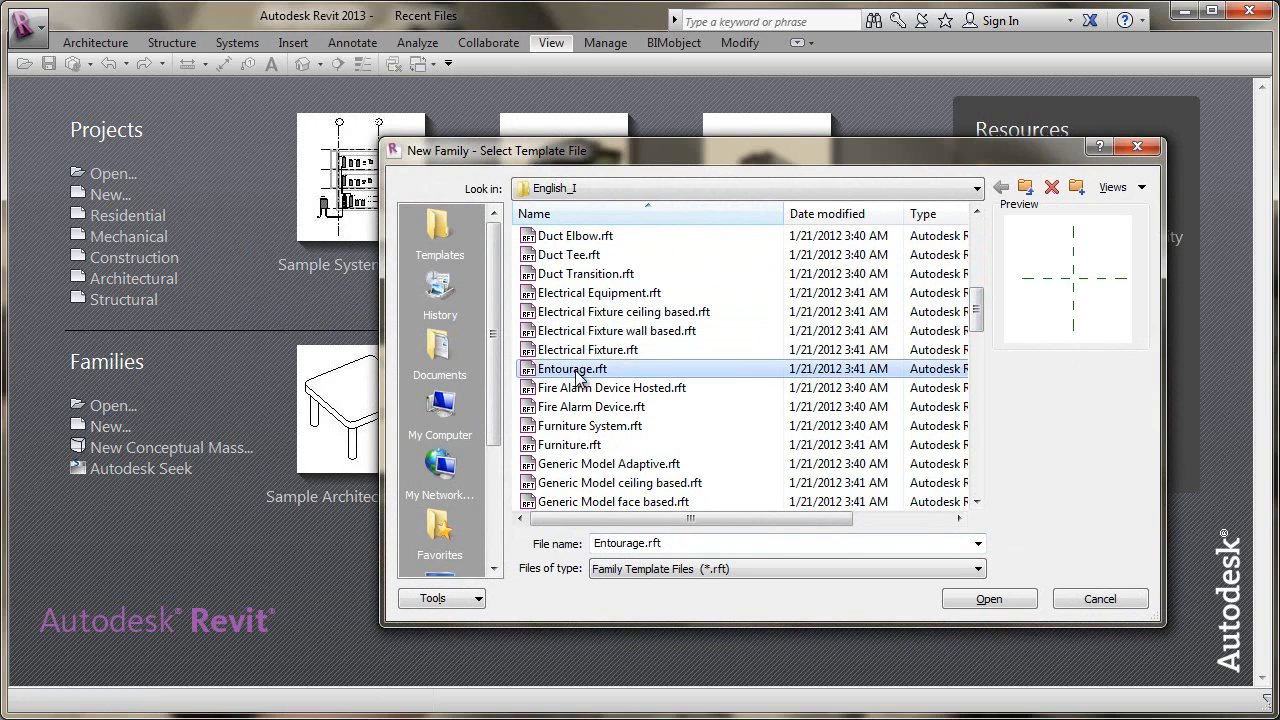
click(585, 408)
click(600, 428)
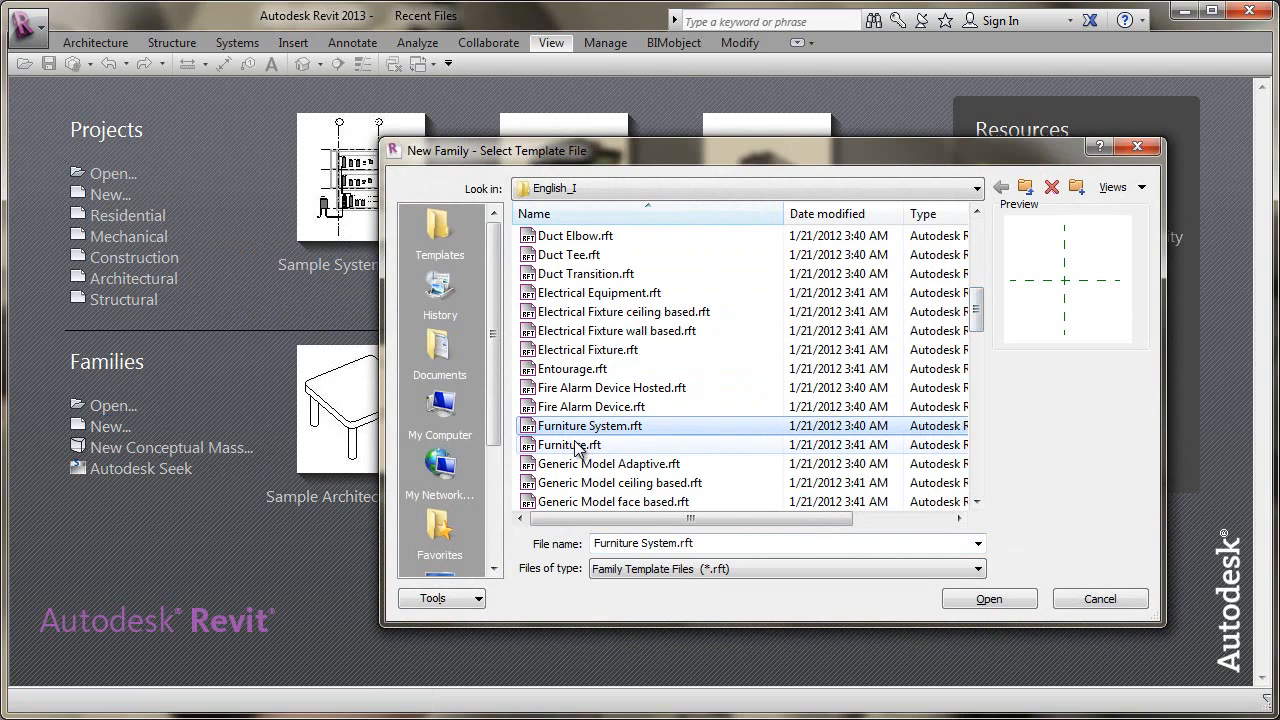
click(583, 446)
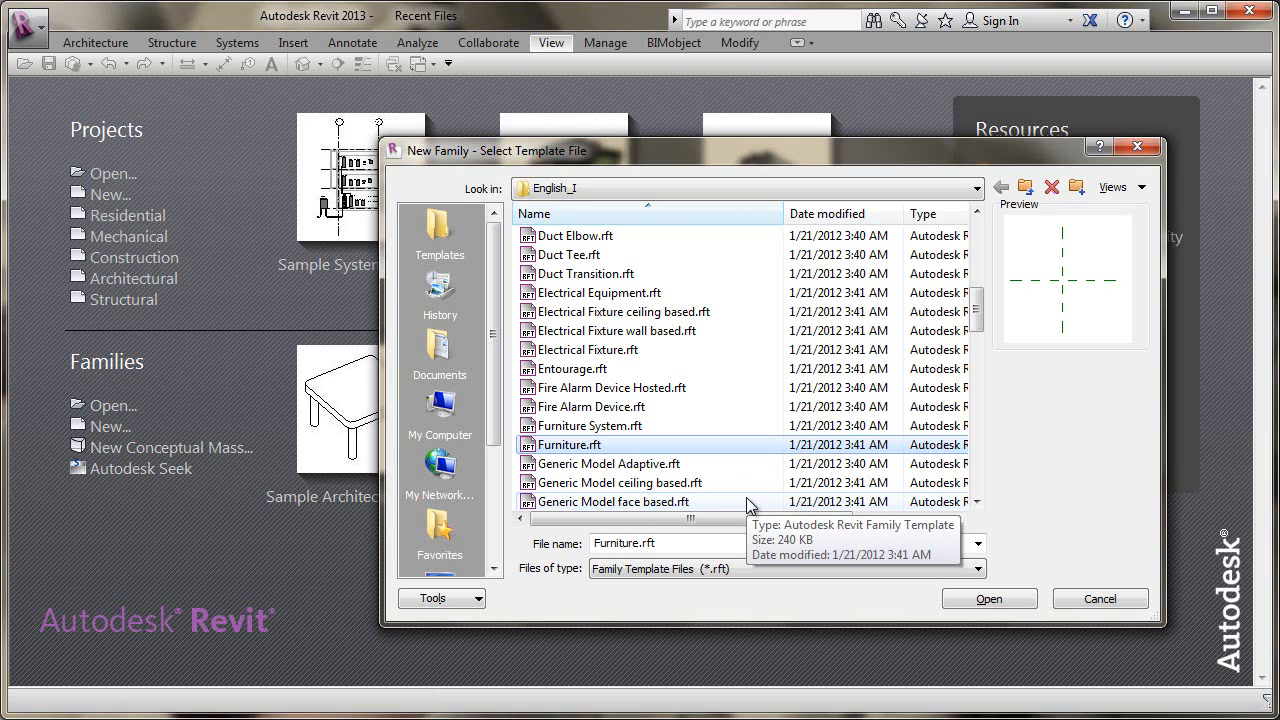
- Preview the Door and Door - Curtain Wall family templates, and leave without creating a family
mouse_move(977, 323)
mouse_down()
mouse_move(980, 457)
mouse_move(980, 298)
mouse_up()
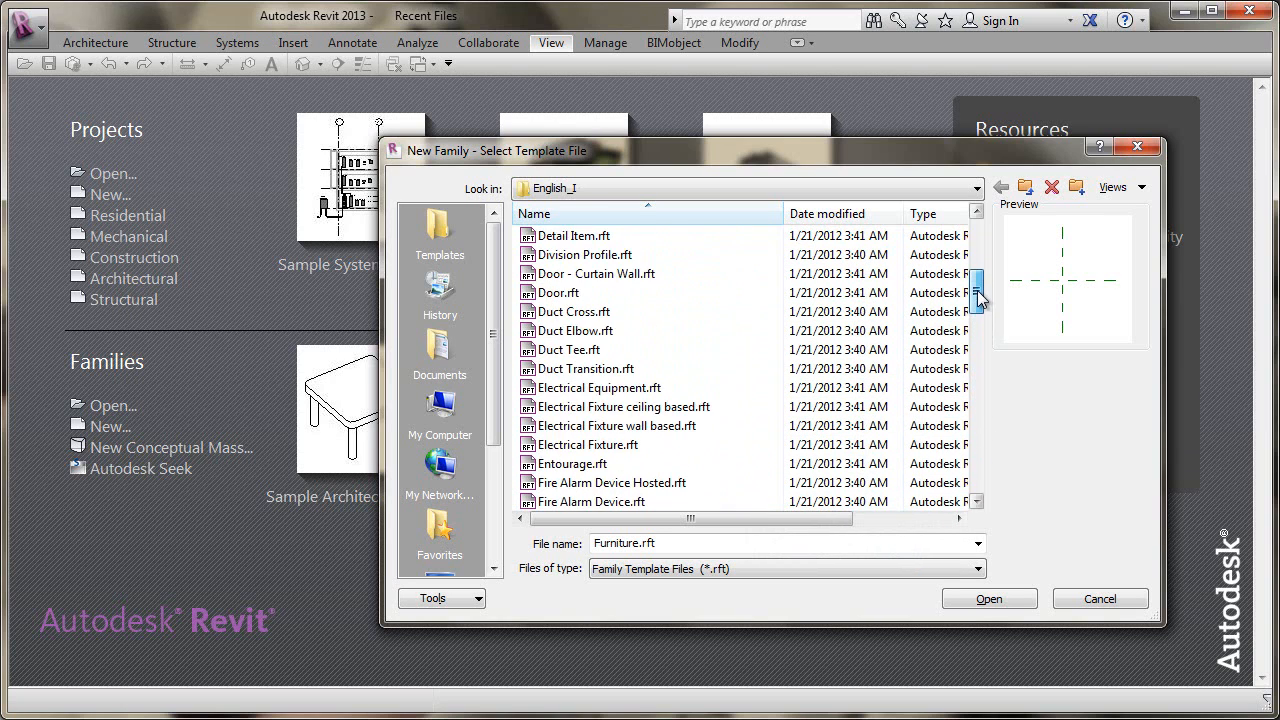
click(586, 295)
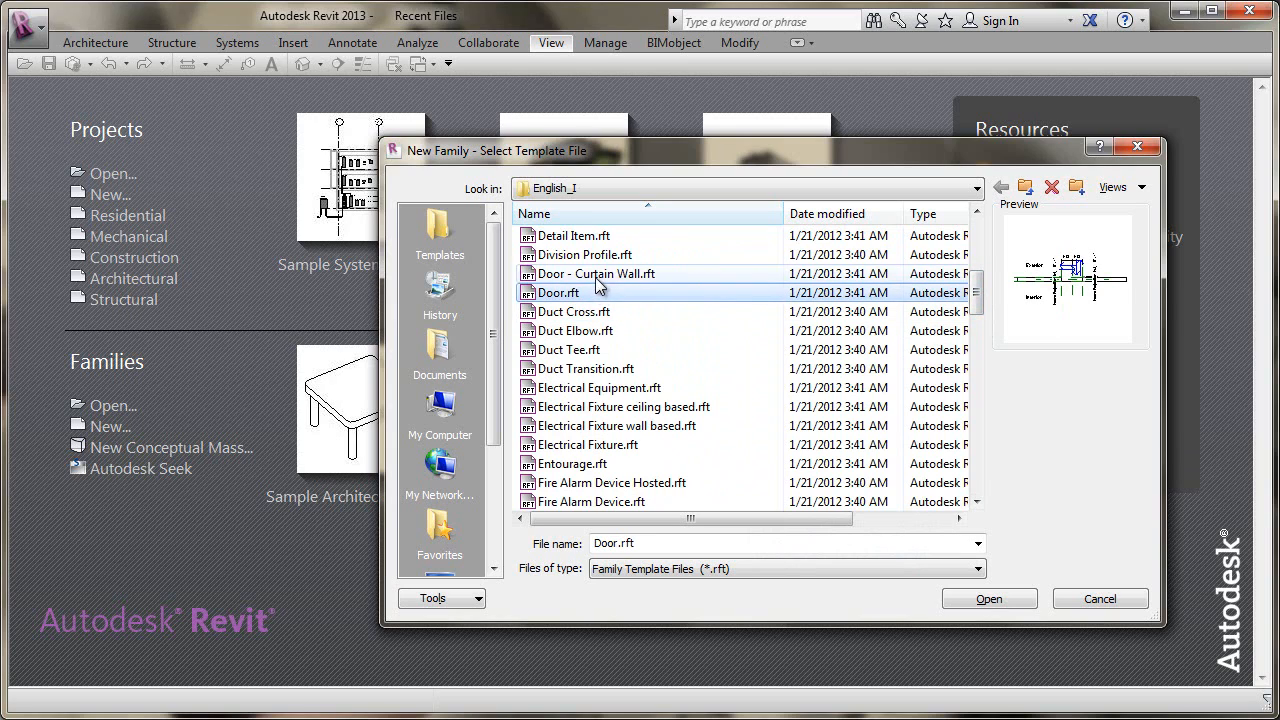
click(597, 275)
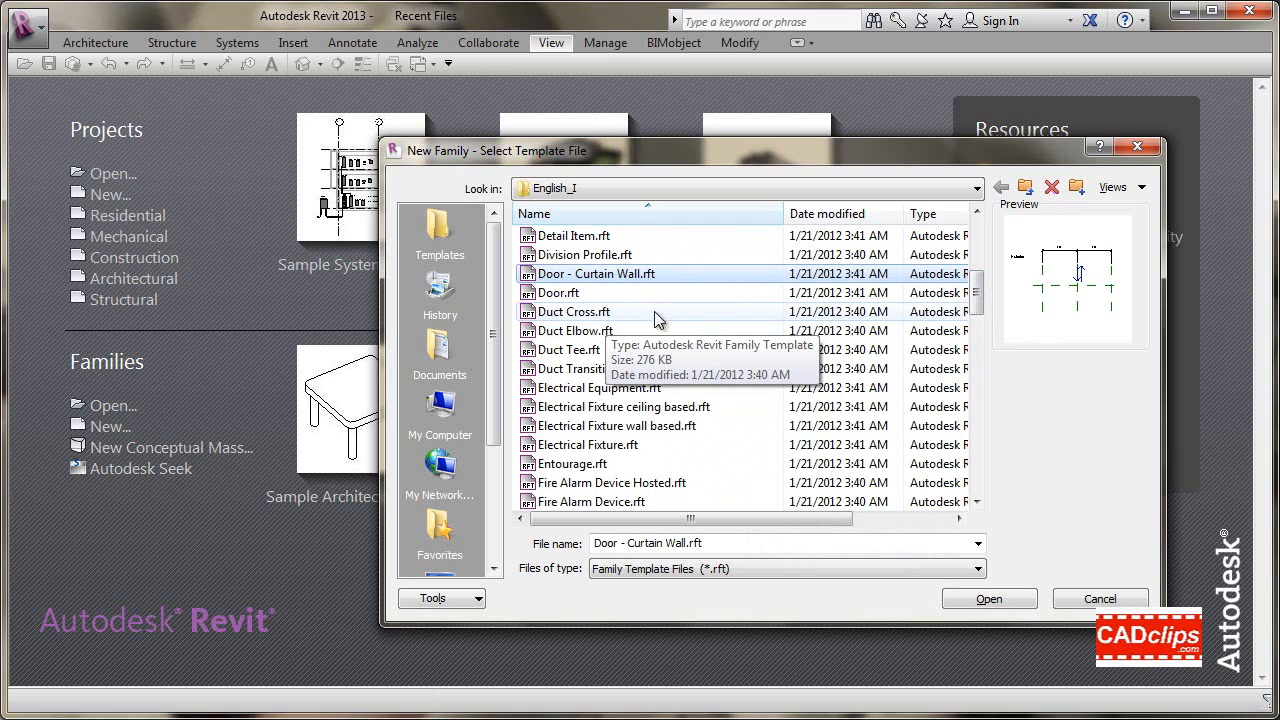
click(1098, 598)
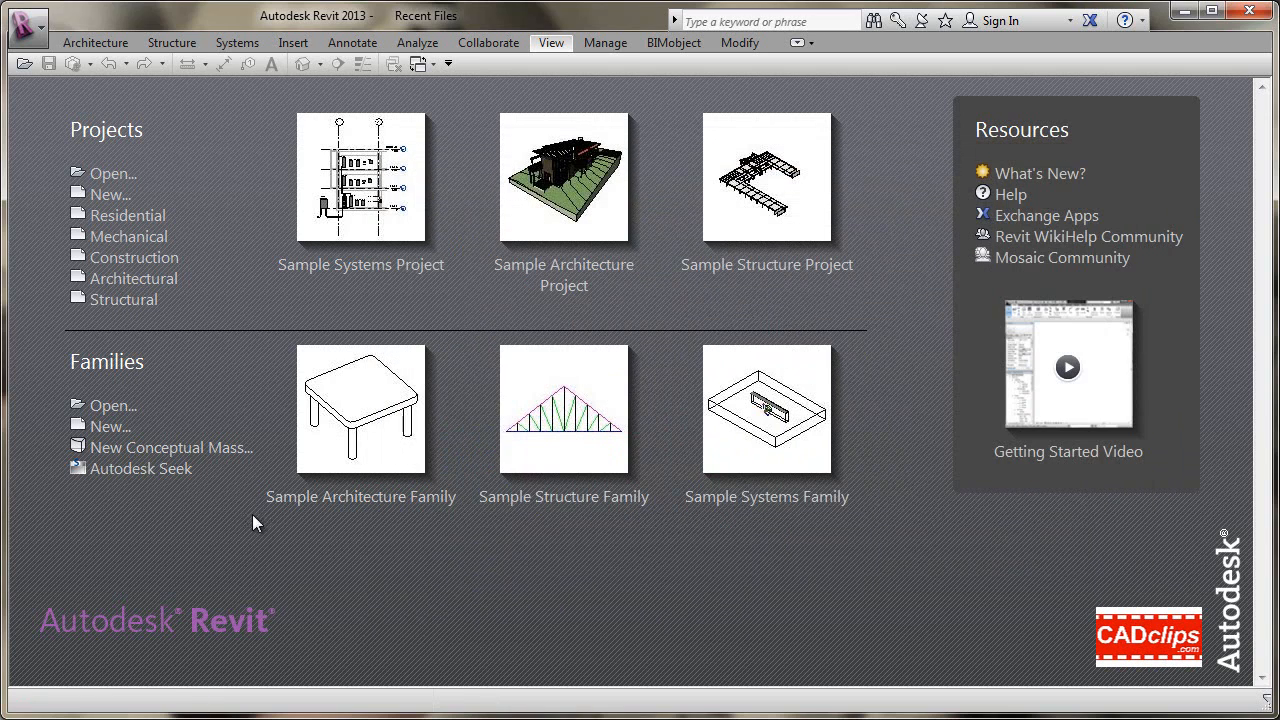
- Examine the US Imperial library folders and file type available for opening existing families, and leave without opening any
click(115, 406)
click(541, 546)
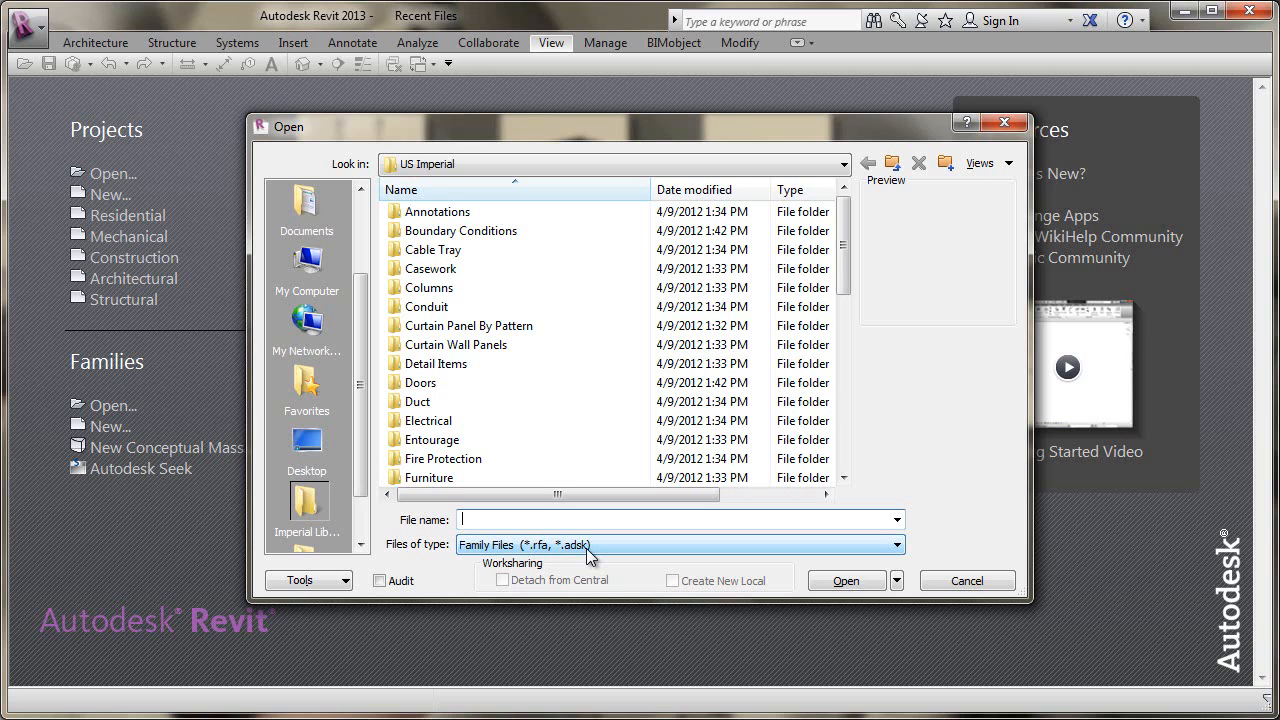
click(970, 582)
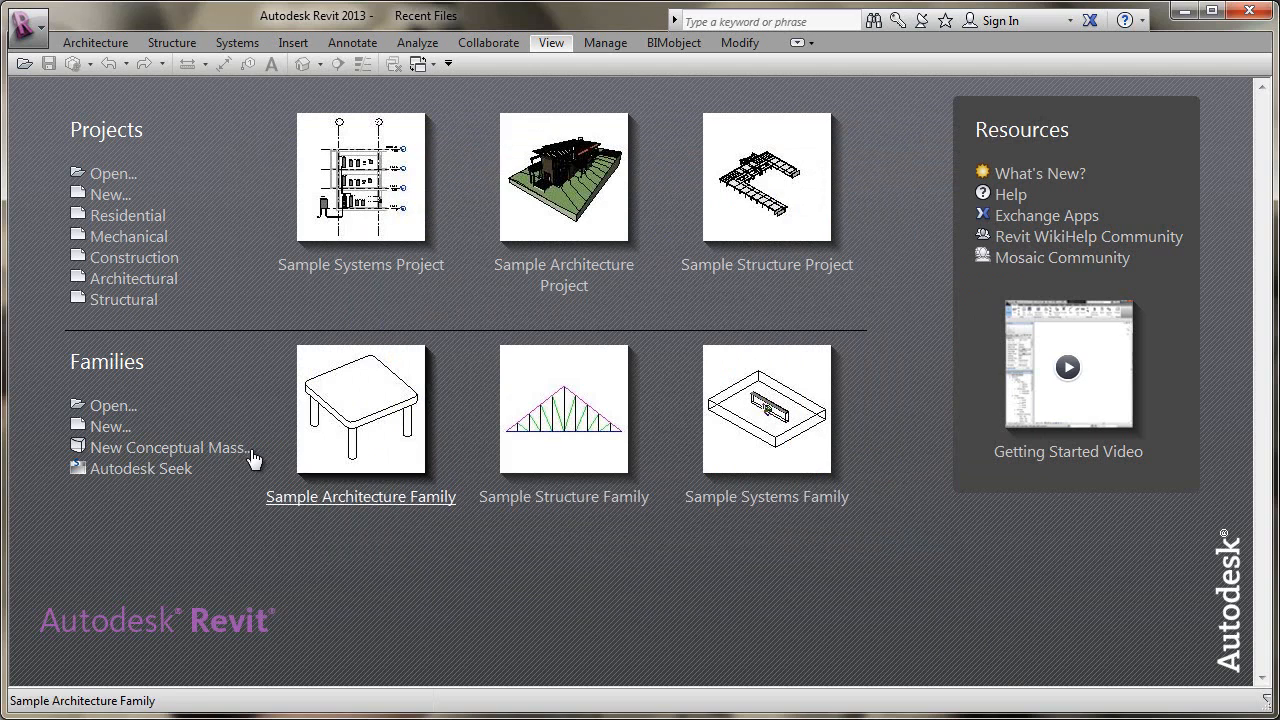
- Check the folder location of the conceptual mass templates and preview Mass.rft, without creating a mass
click(215, 448)
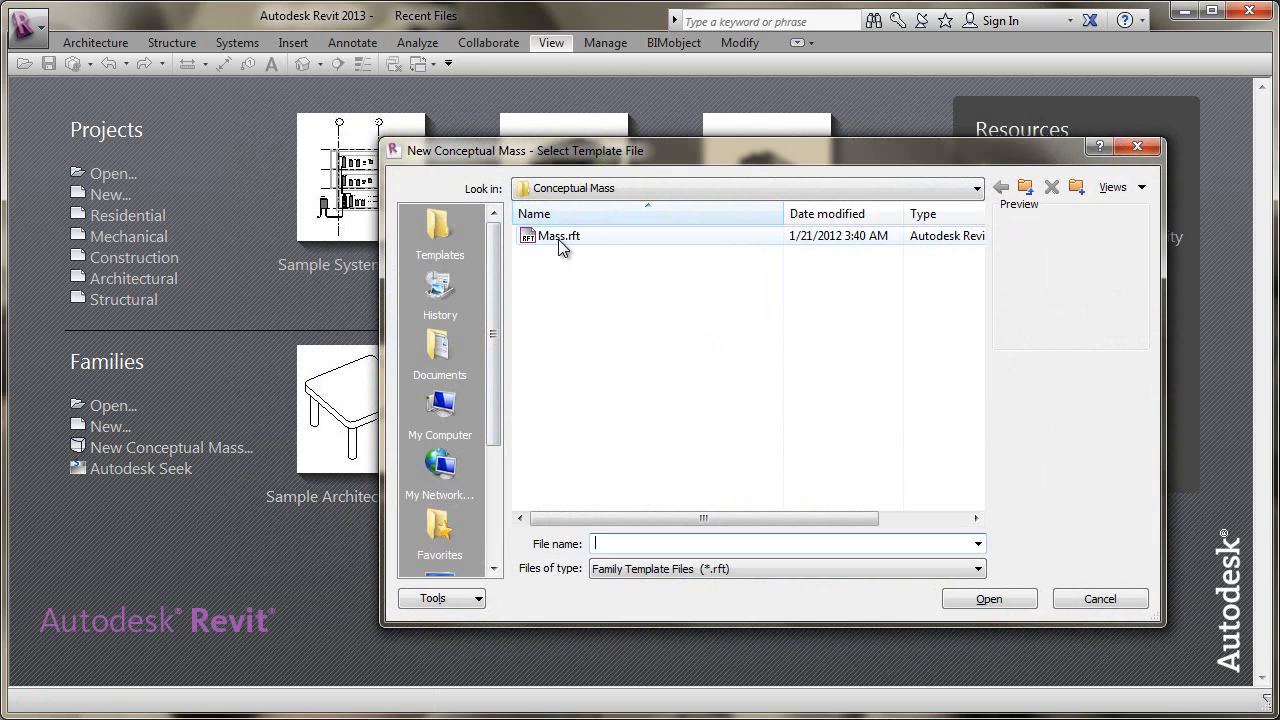
click(612, 189)
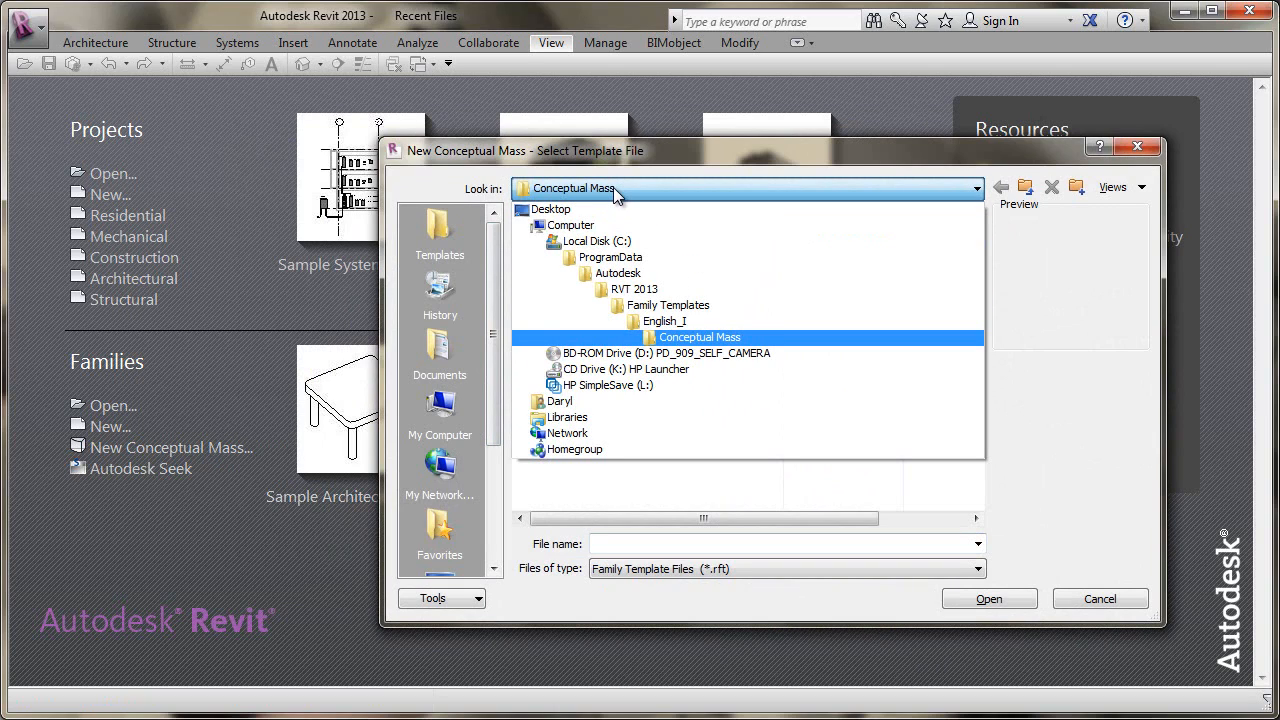
click(614, 193)
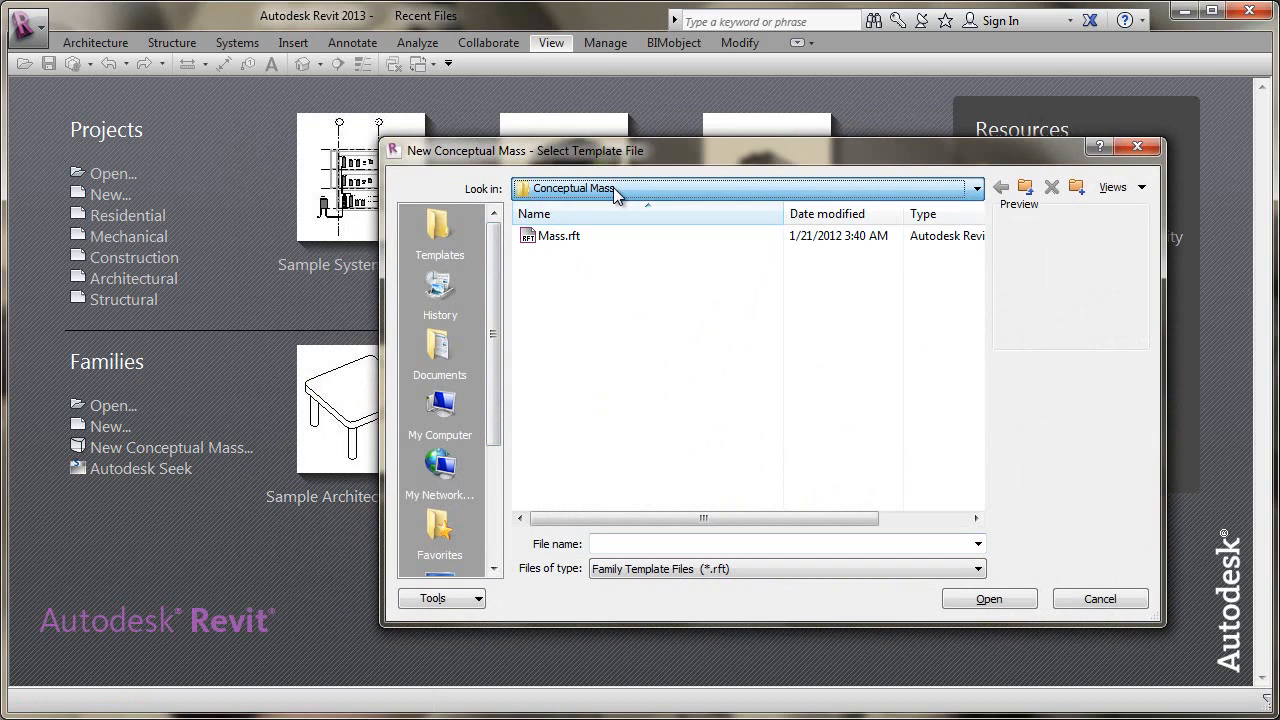
click(562, 238)
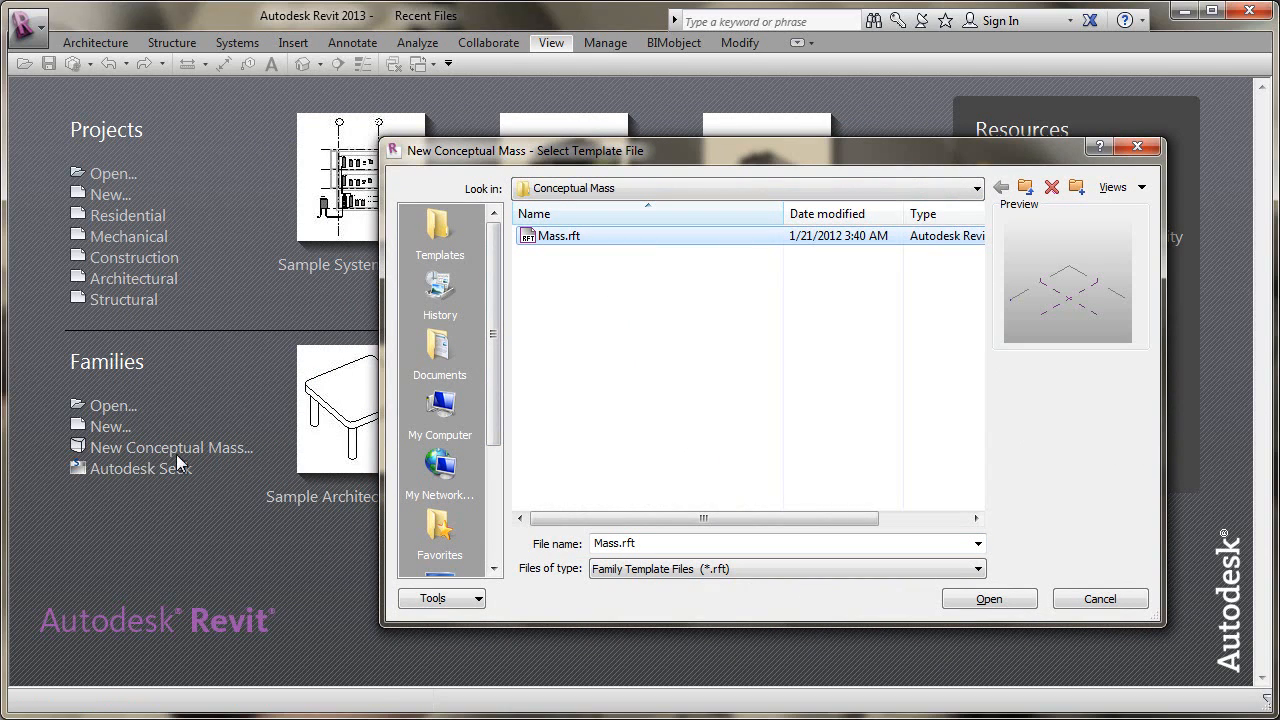
click(1100, 598)
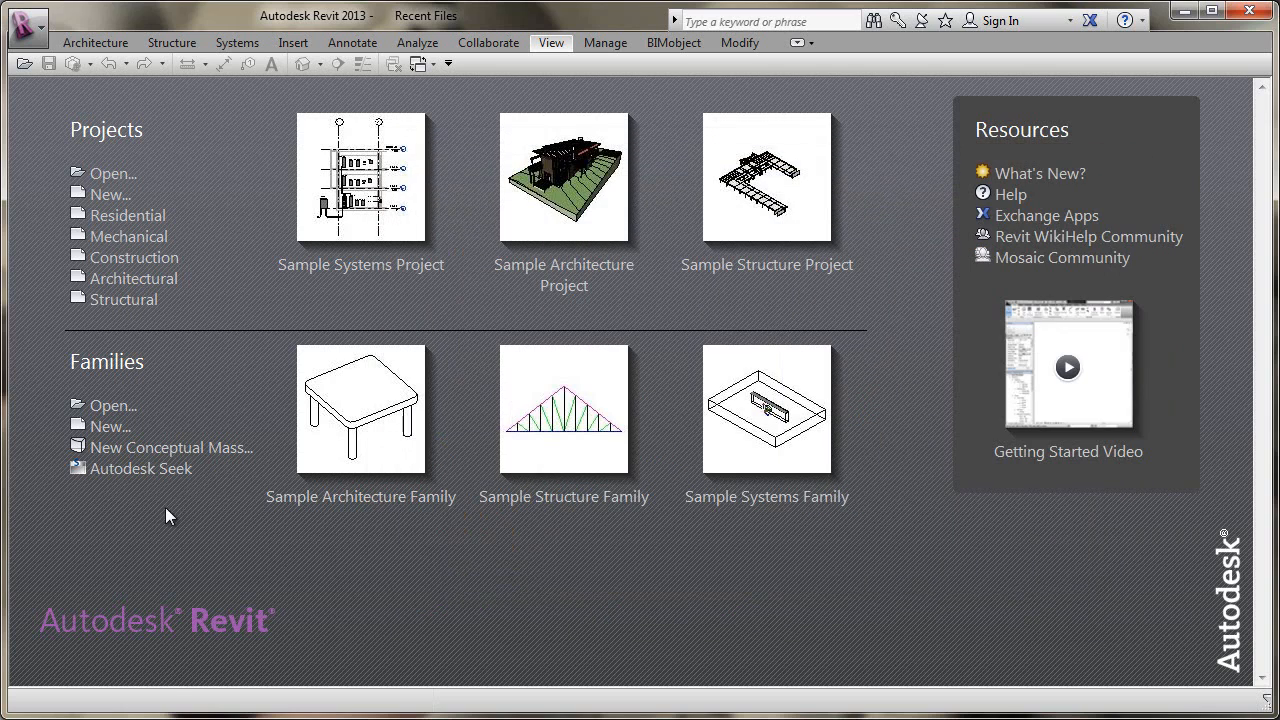